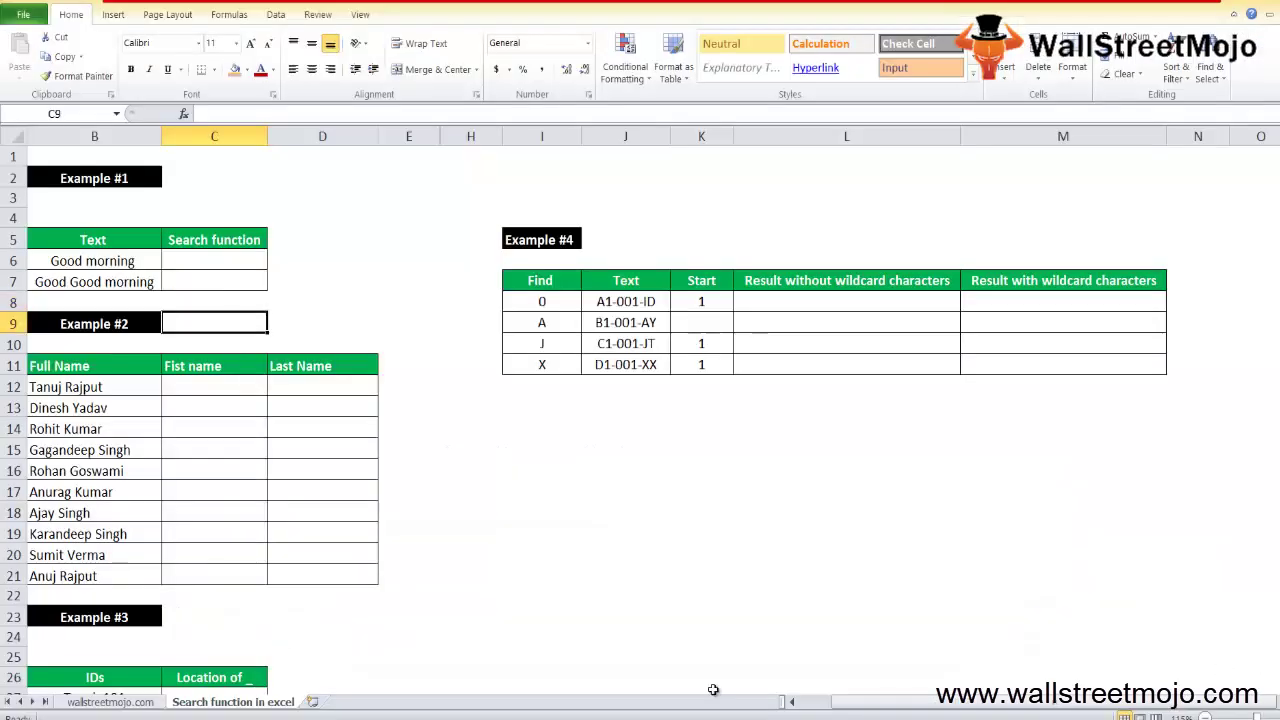
- Enter 'Location' in C40 and 'Worksheet function' in C41 below the ID list
click(621, 423)
key(Page_Down)
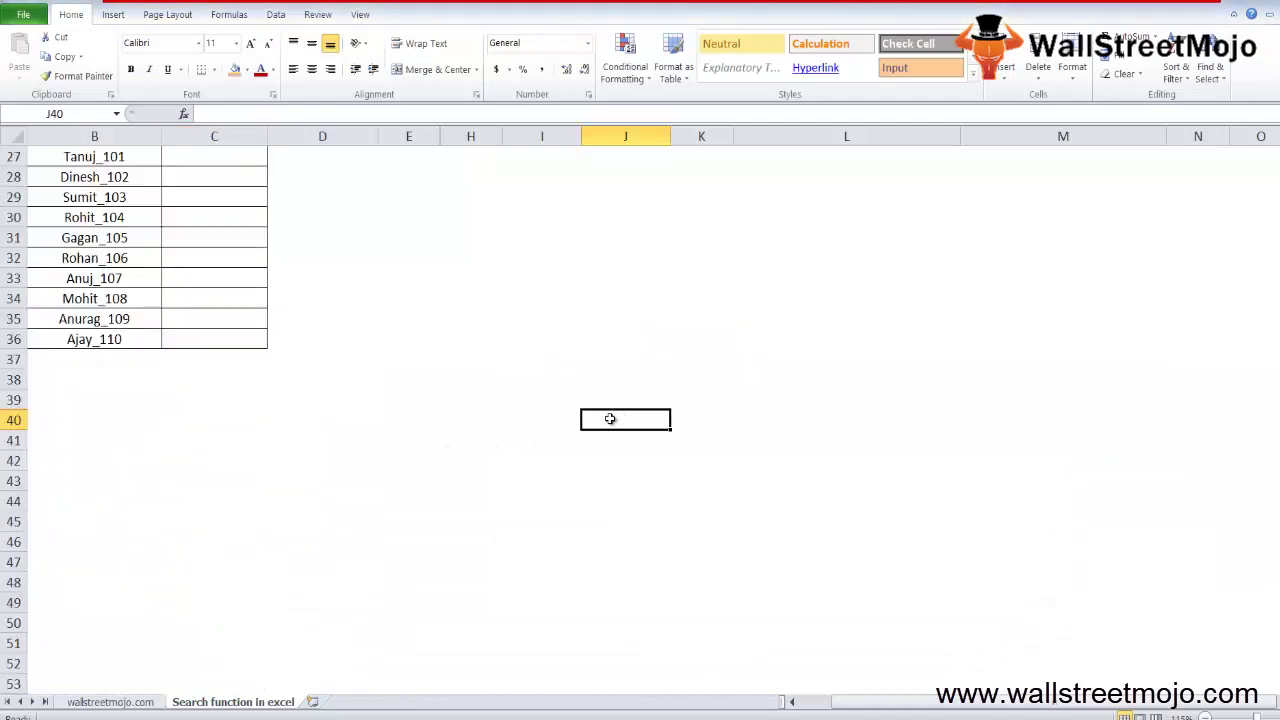
click(264, 420)
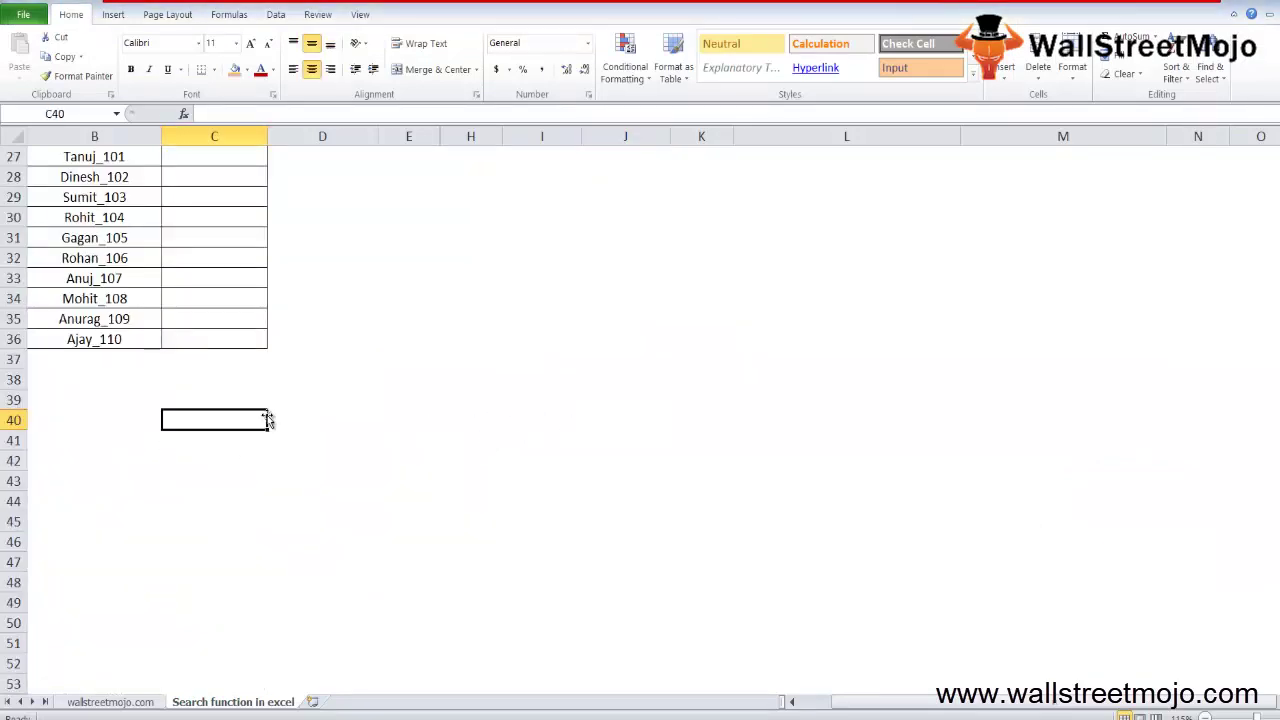
text(Location)
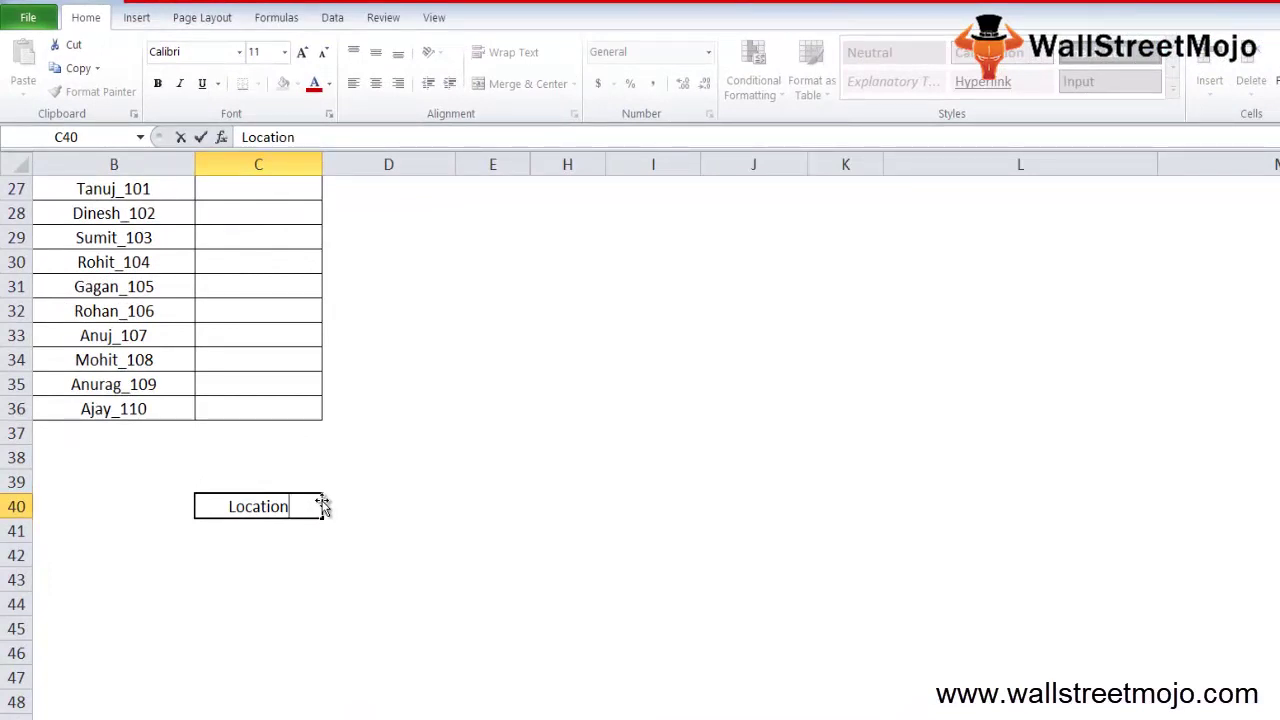
key(Return)
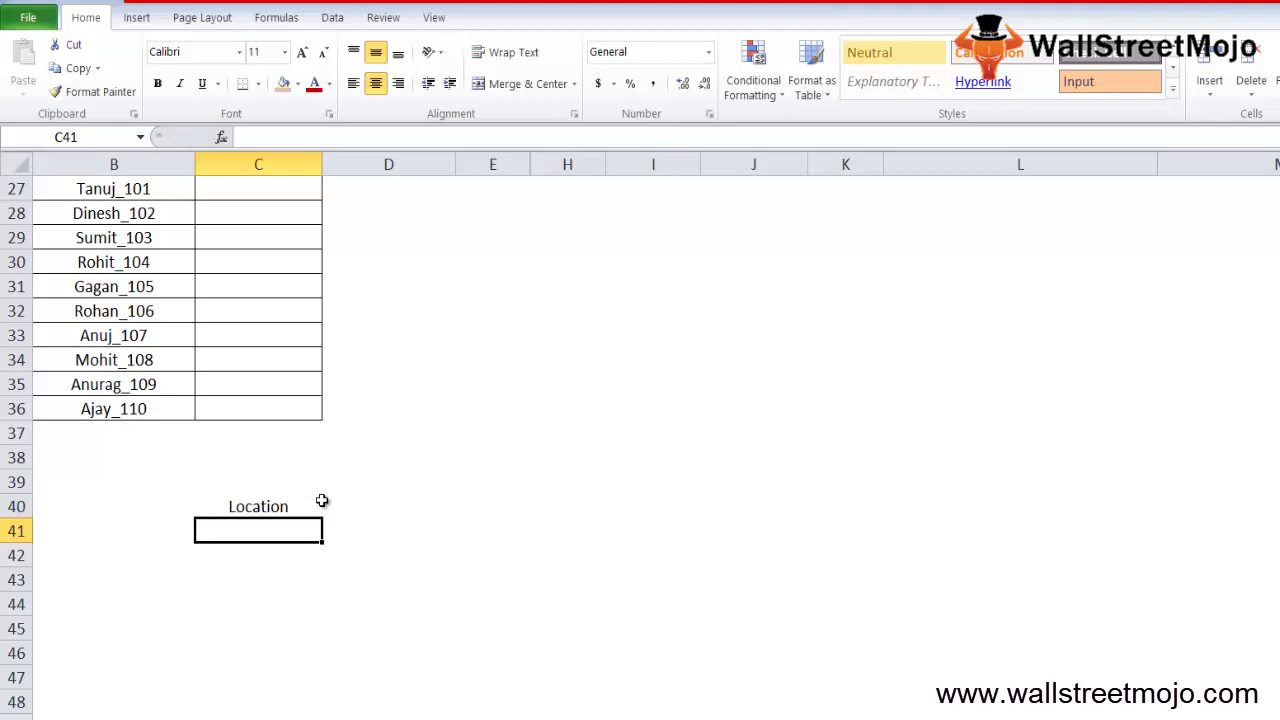
text(Work)
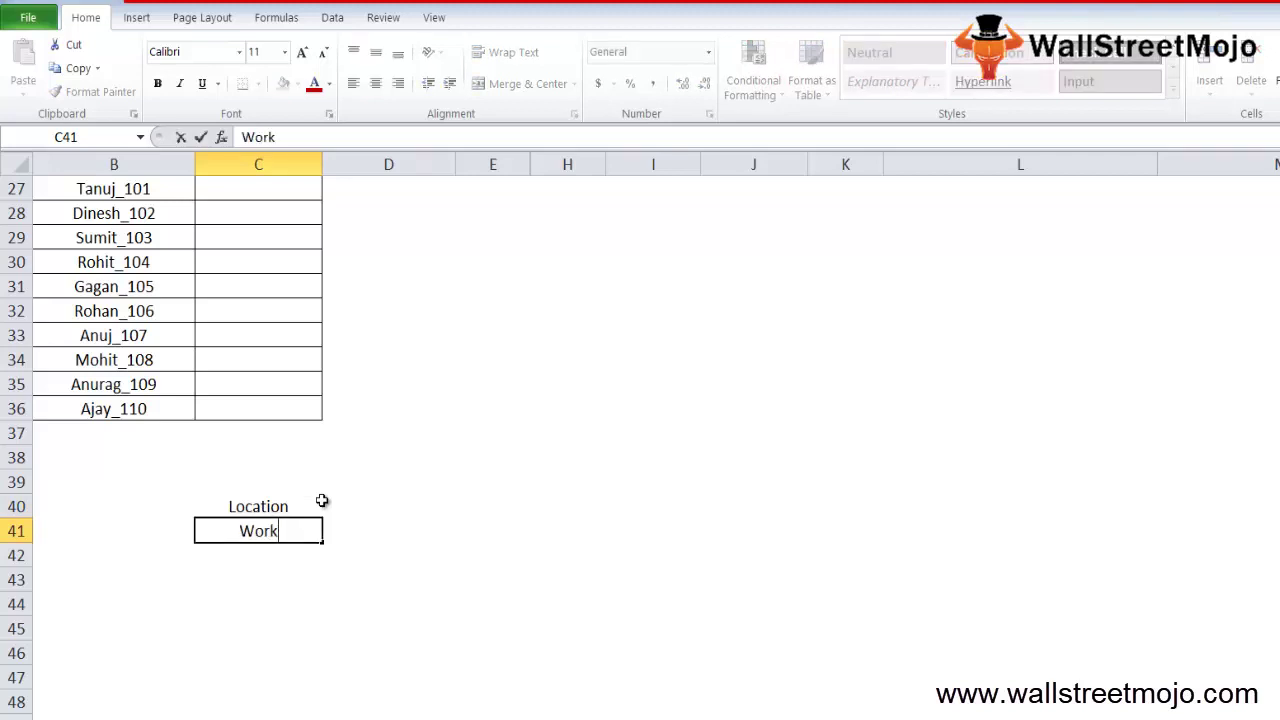
text(sheet)
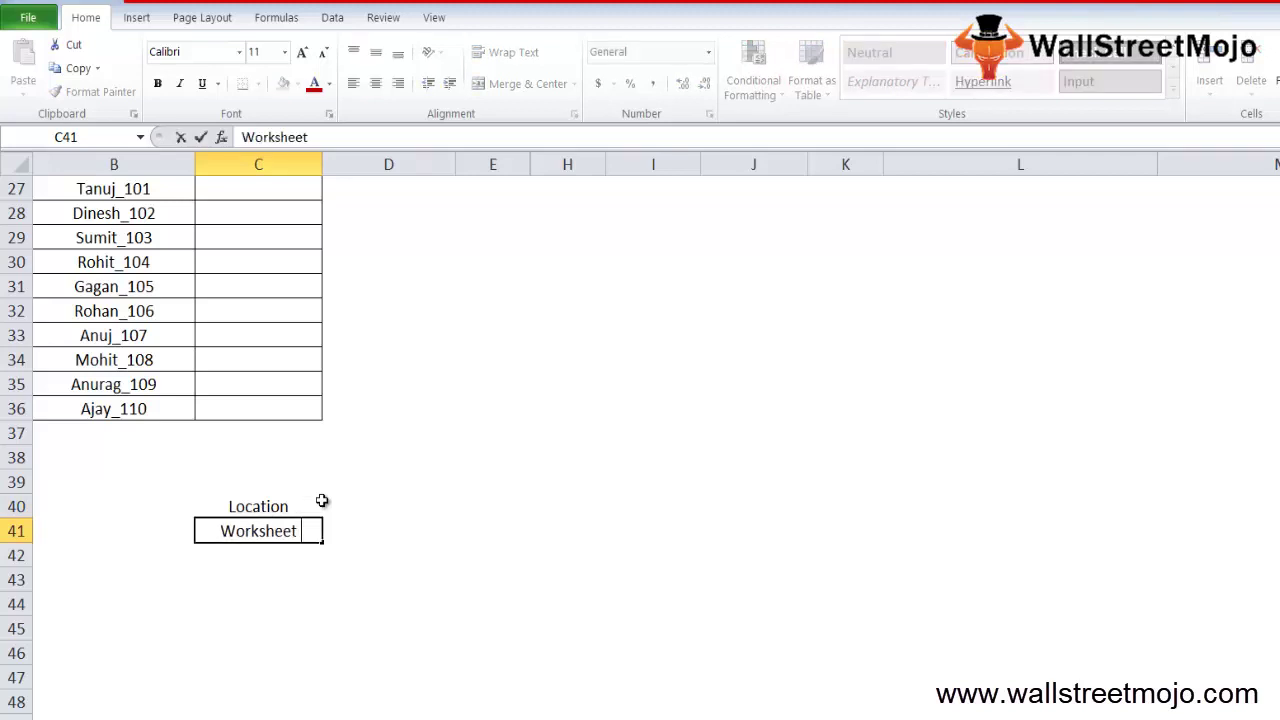
text( funct)
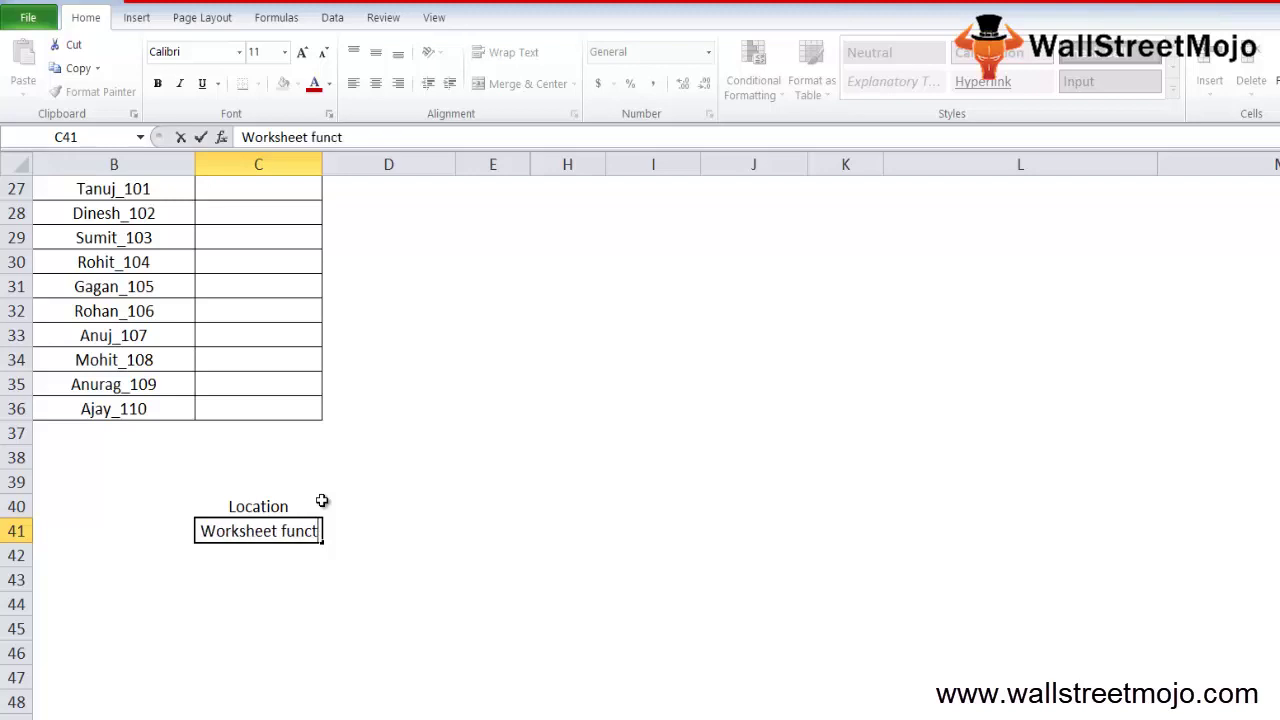
text(ion)
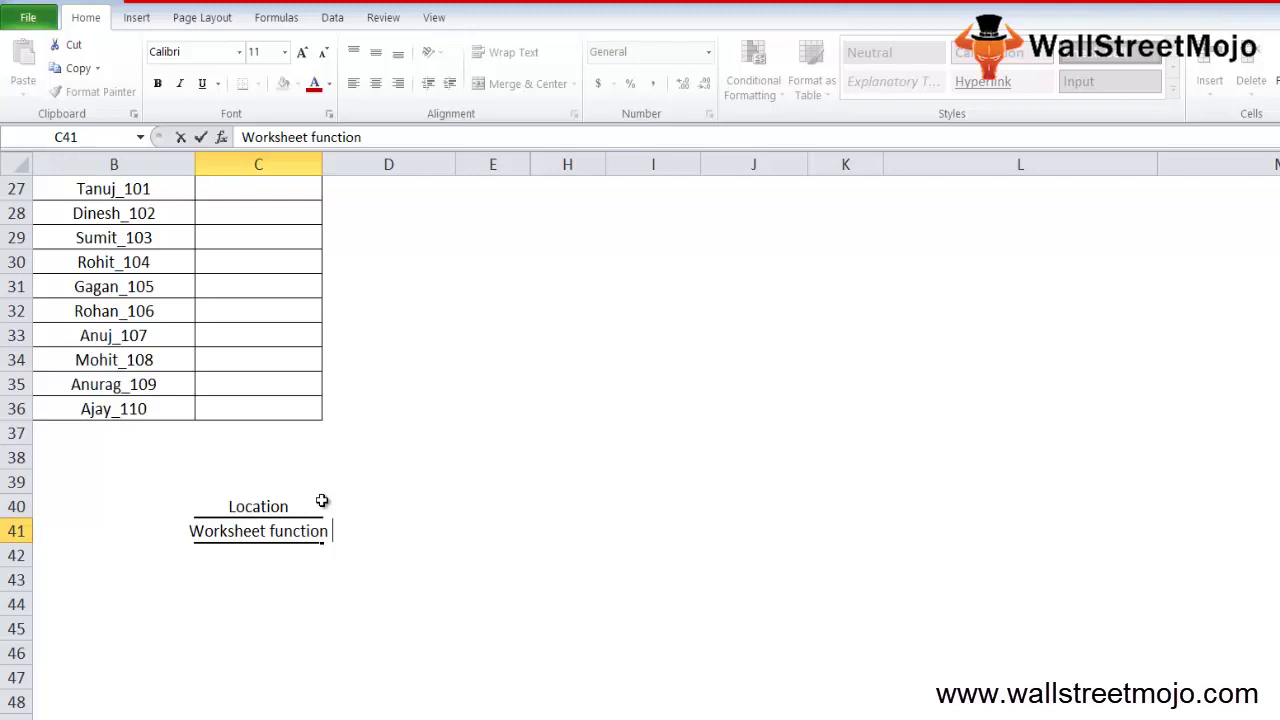
key(Return)
key(Down)
key(Down)
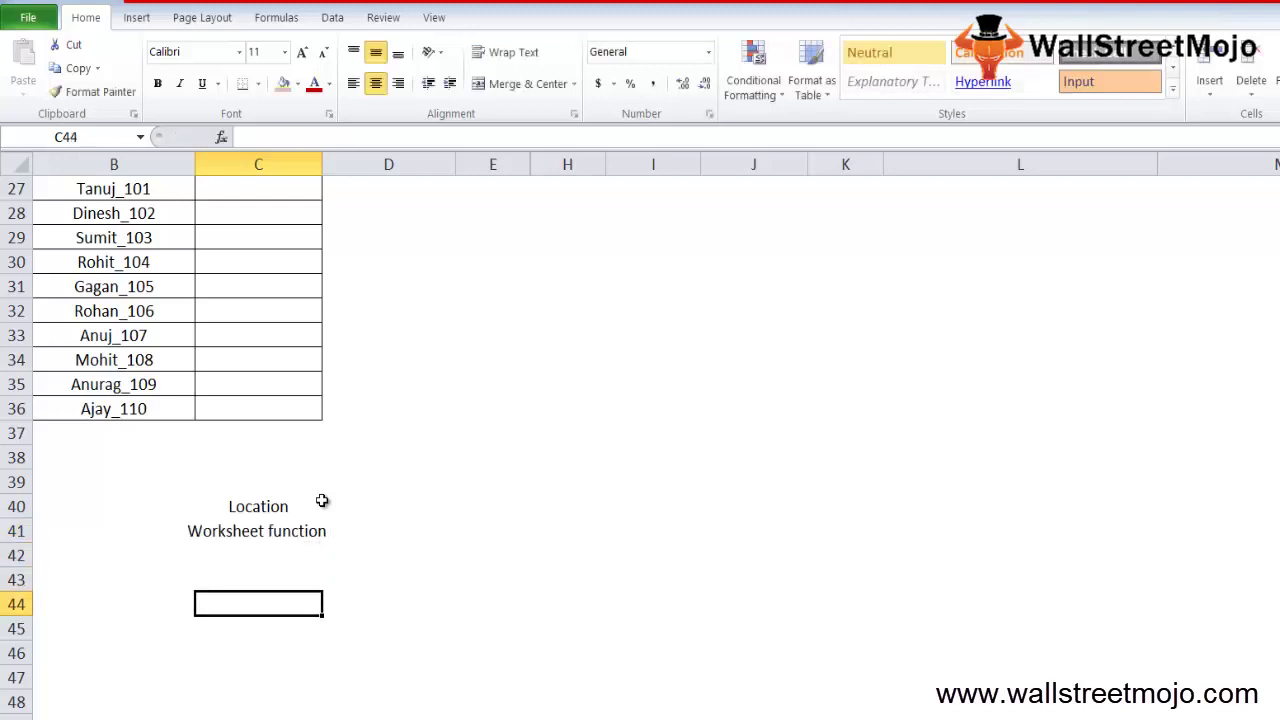
- Begin a SEARCH formula in C44, then cancel it so the cell stays empty
text(=search)
key(Tab)
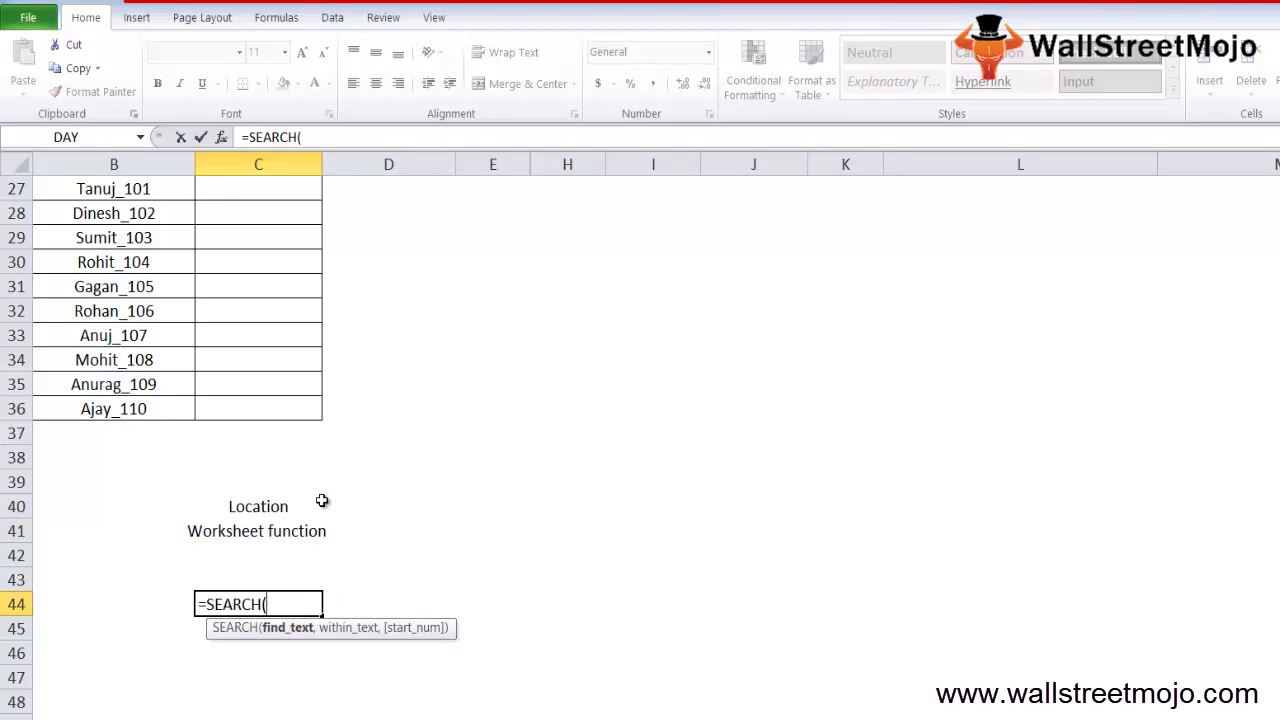
key(Down)
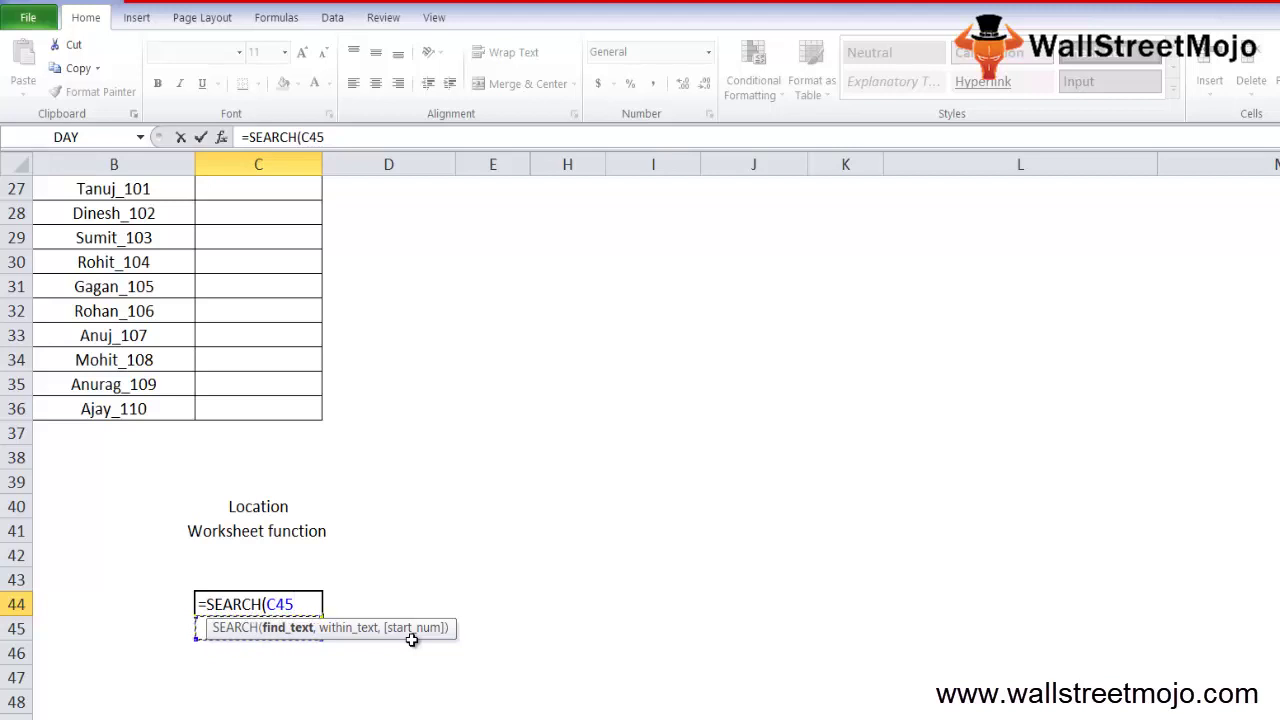
key(Escape)
key(Down)
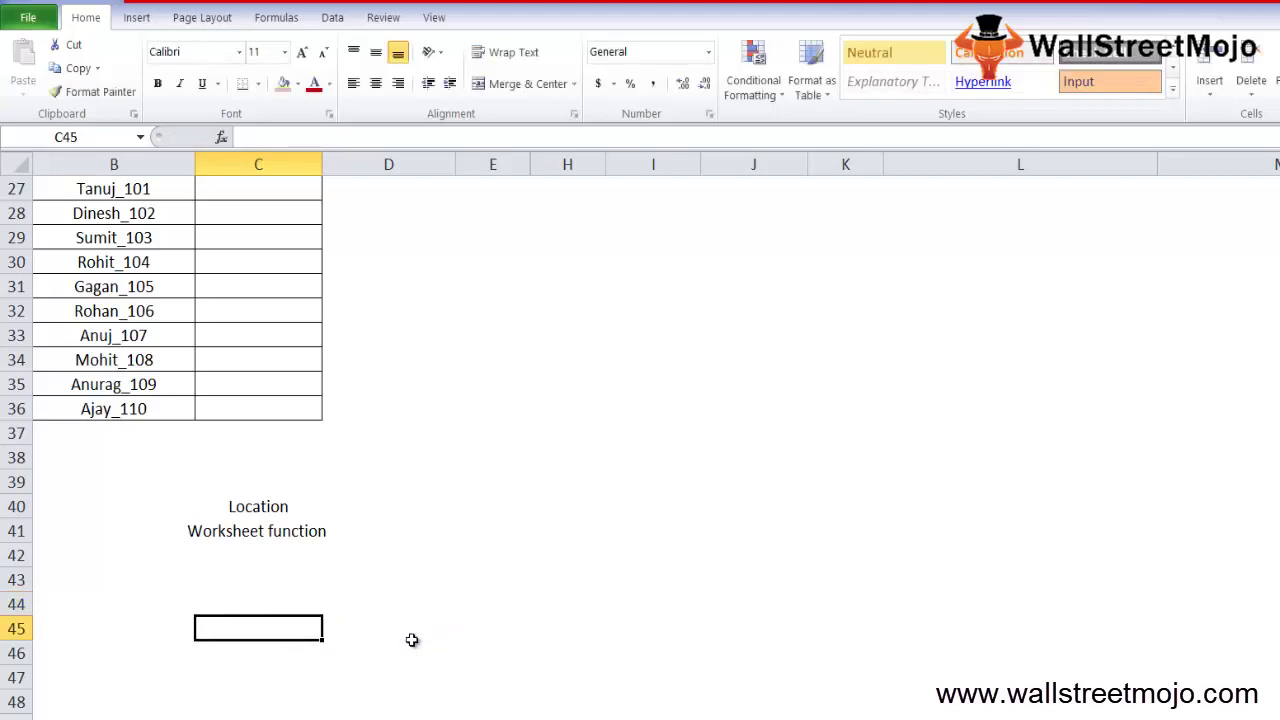
- Return to the top of the sheet and select C6 beside 'Good morning'
key(Down)
key(Up)
key(Up)
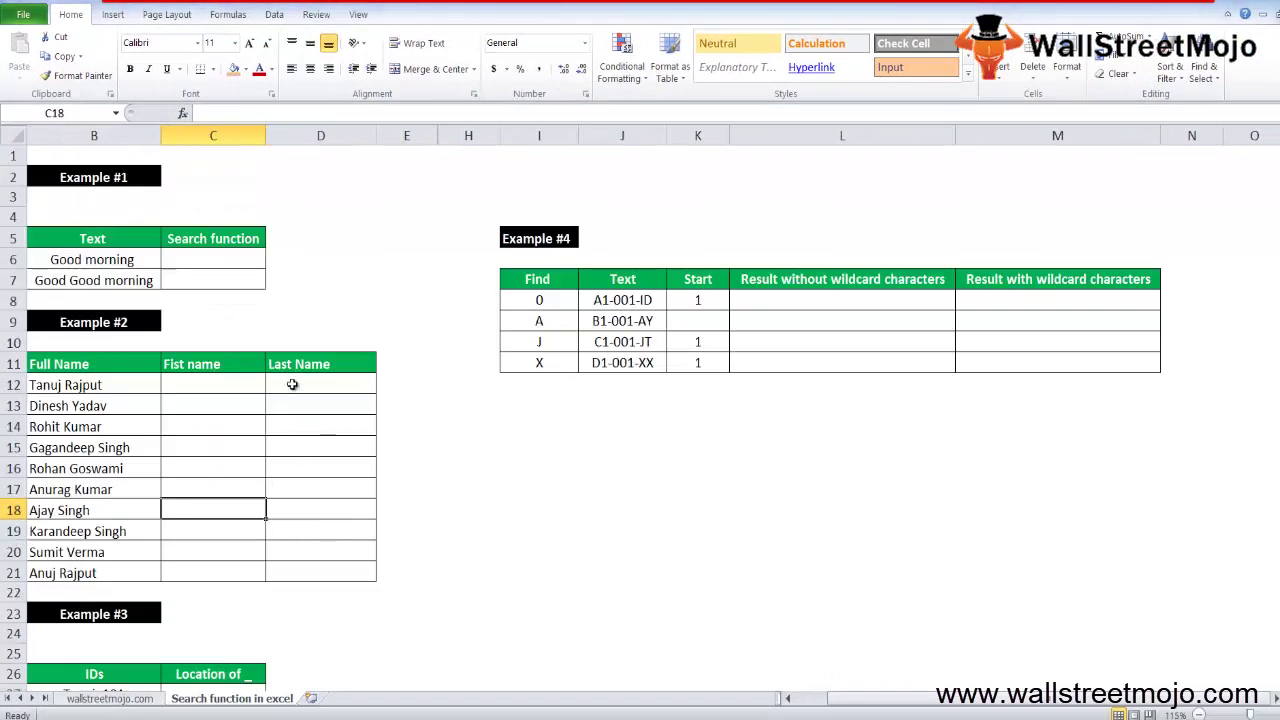
click(241, 266)
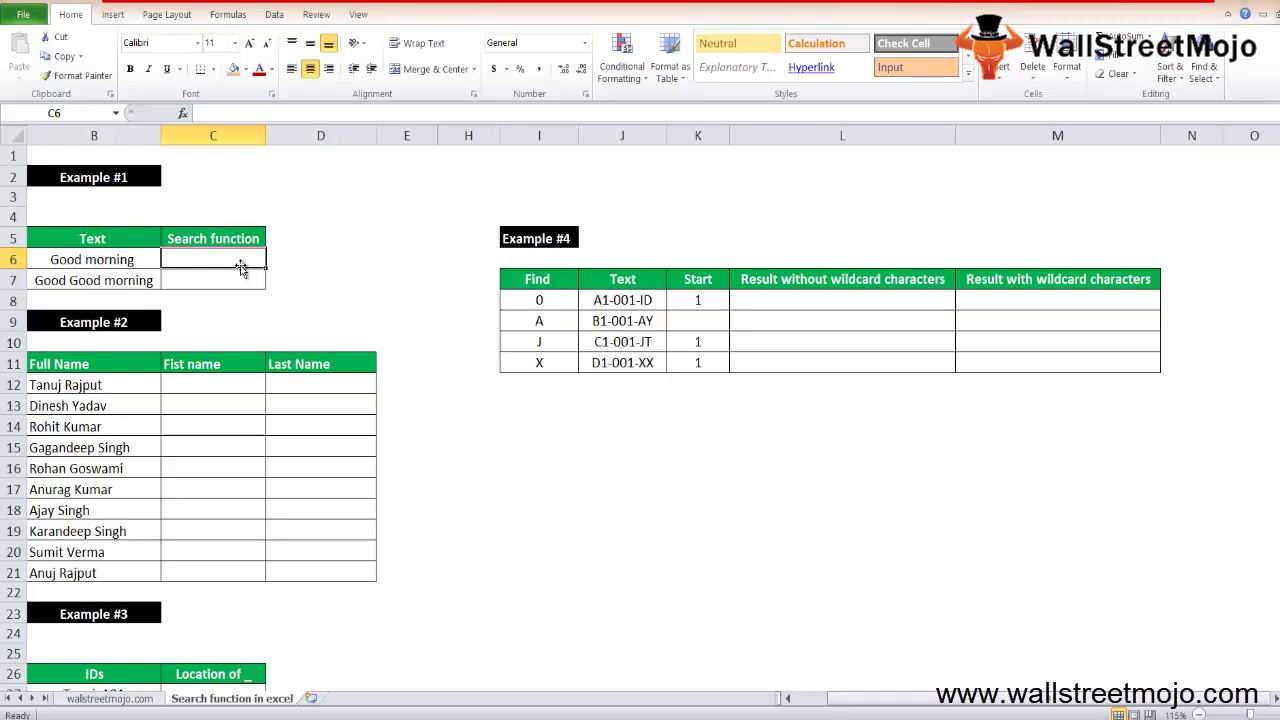
- Enter =SEARCH("Good",B6) in C6, returning 1 for 'Good morning'
text(=sea)
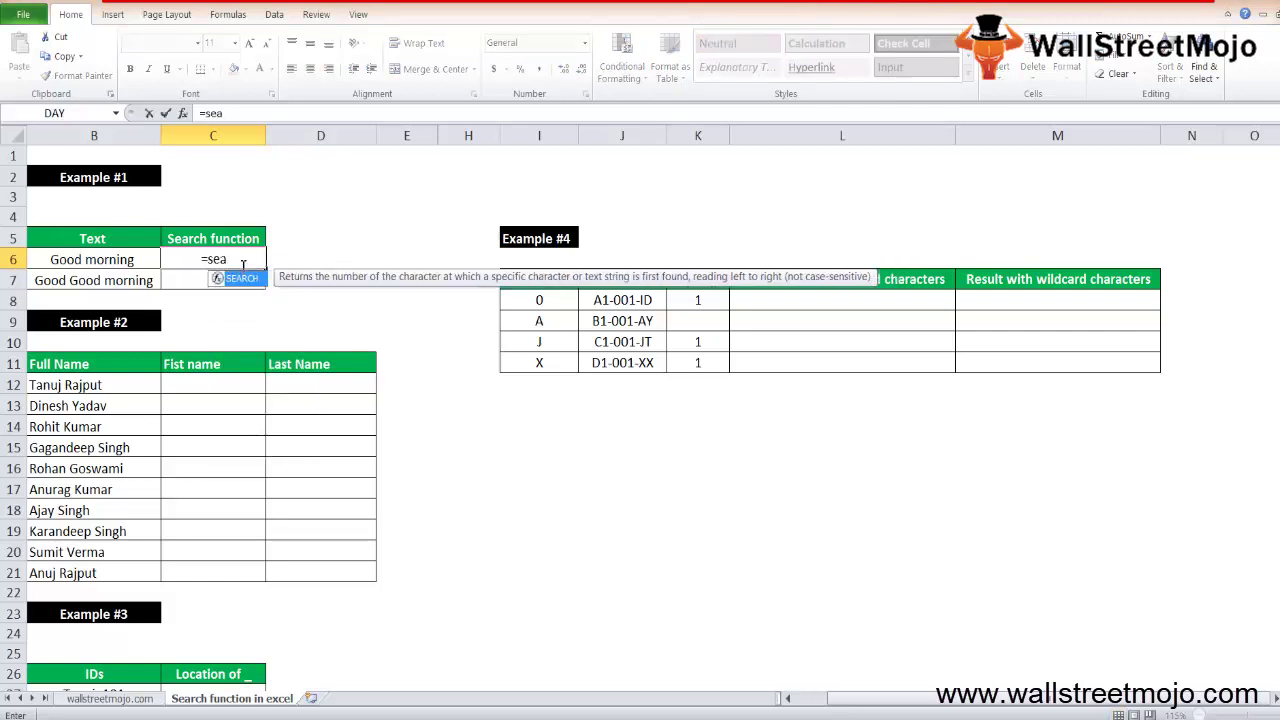
key(Tab)
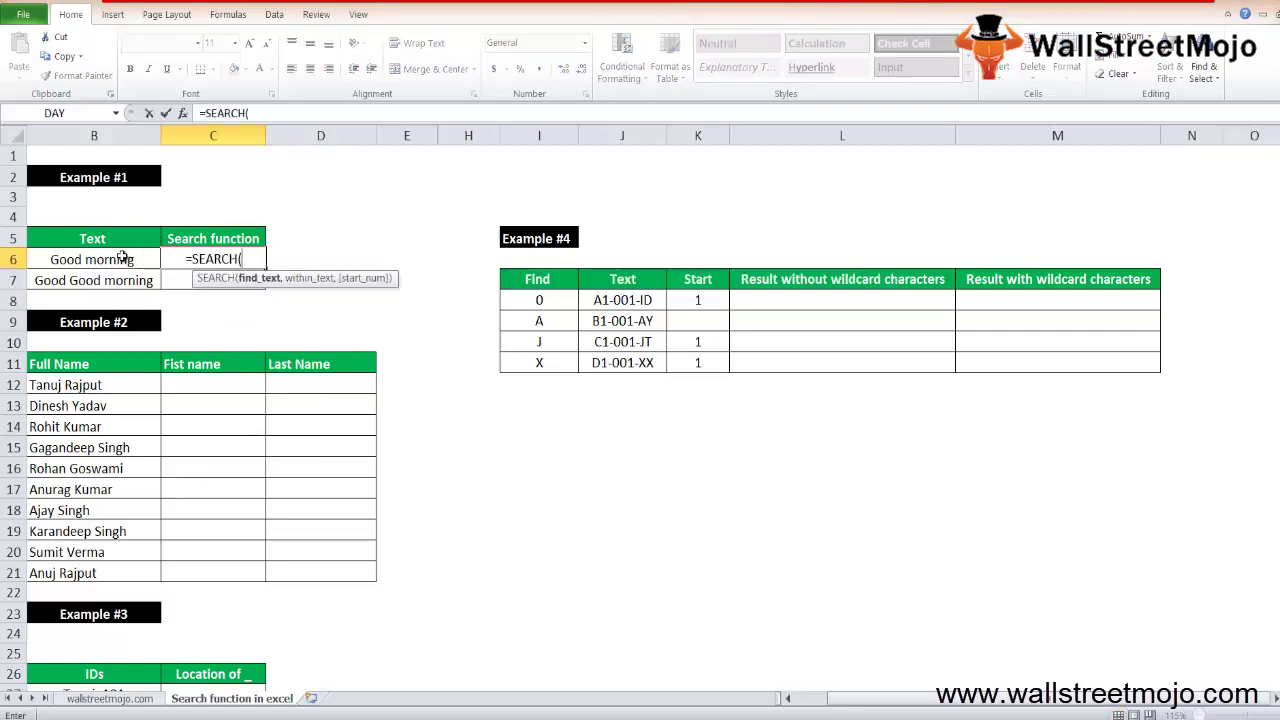
text(")
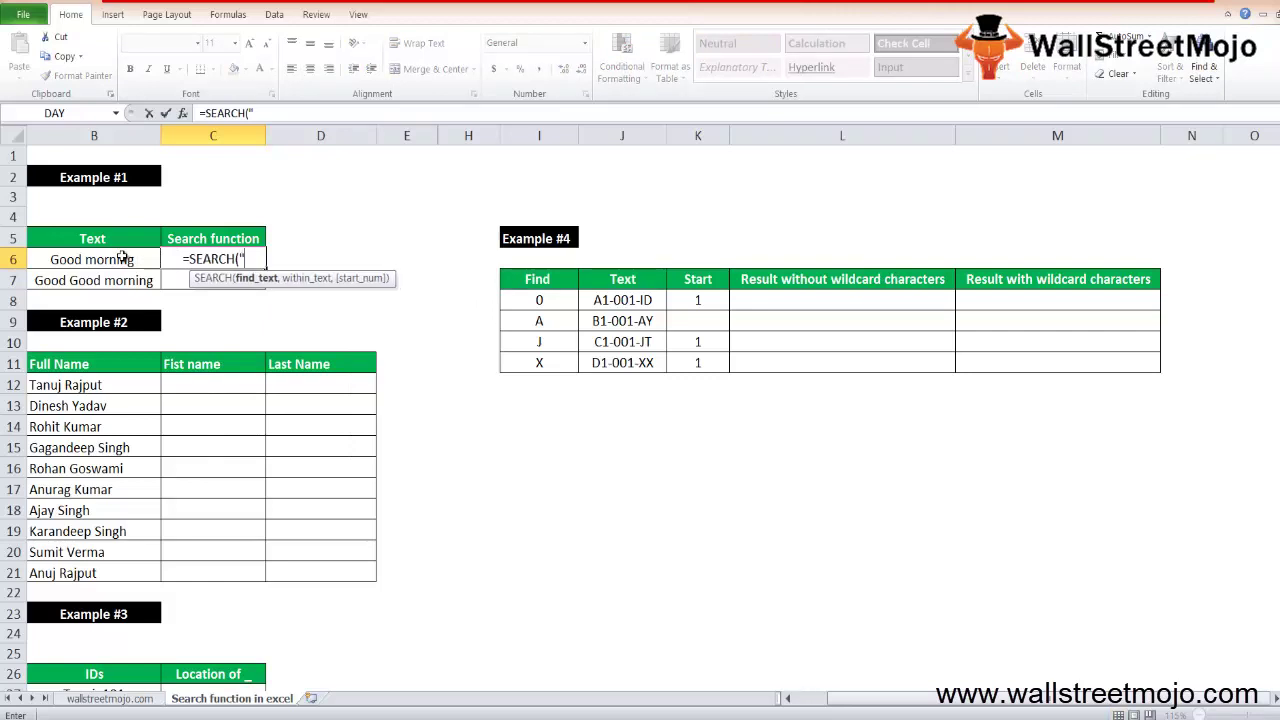
text(Good)
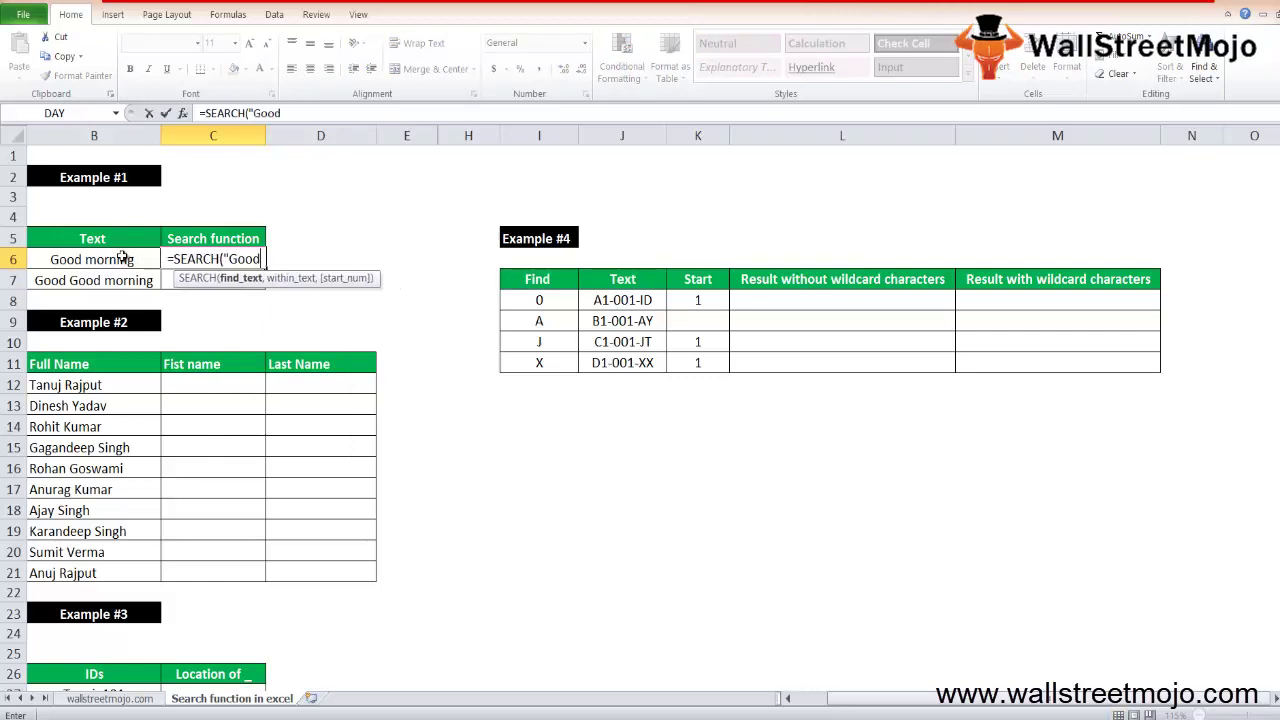
text(",)
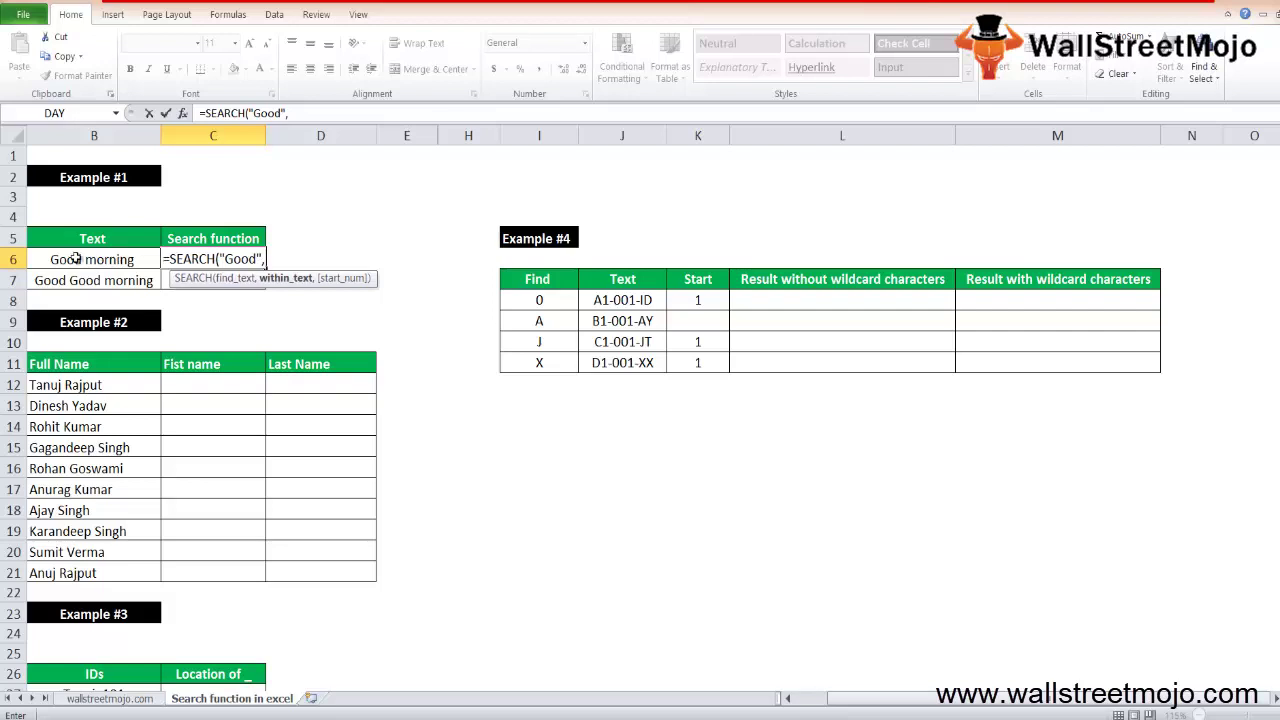
click(75, 259)
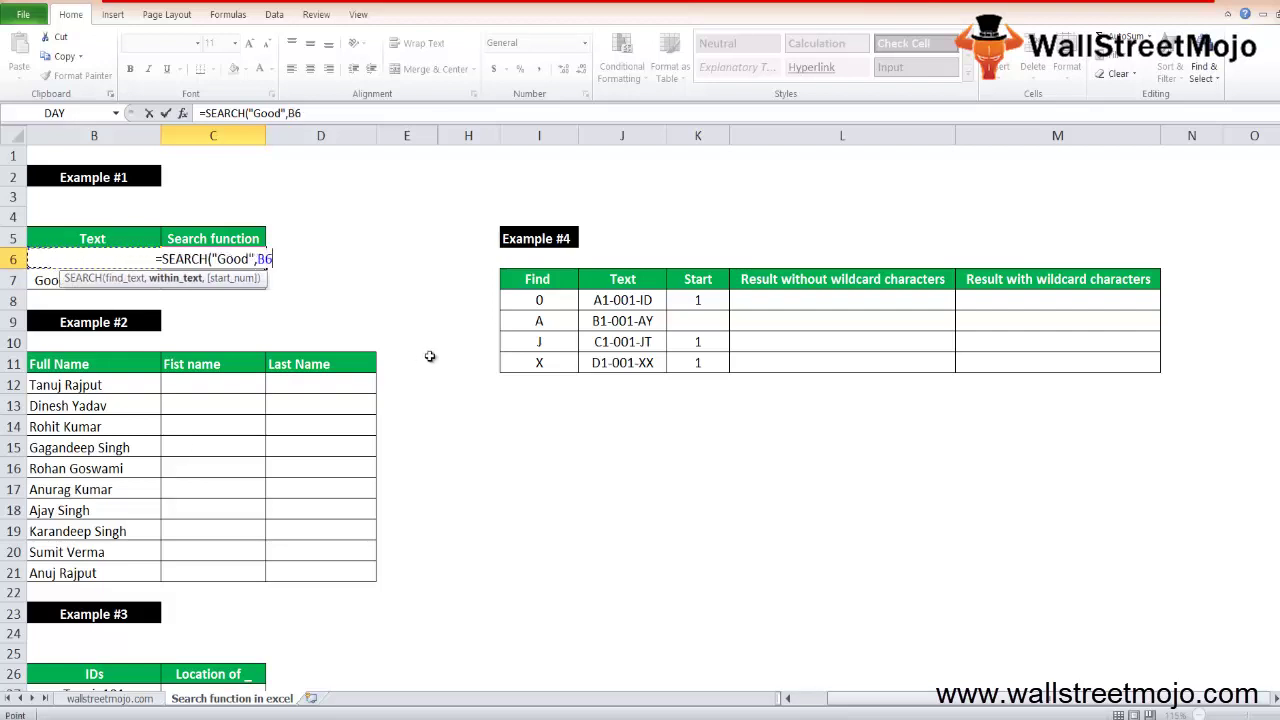
key(Return)
click(236, 259)
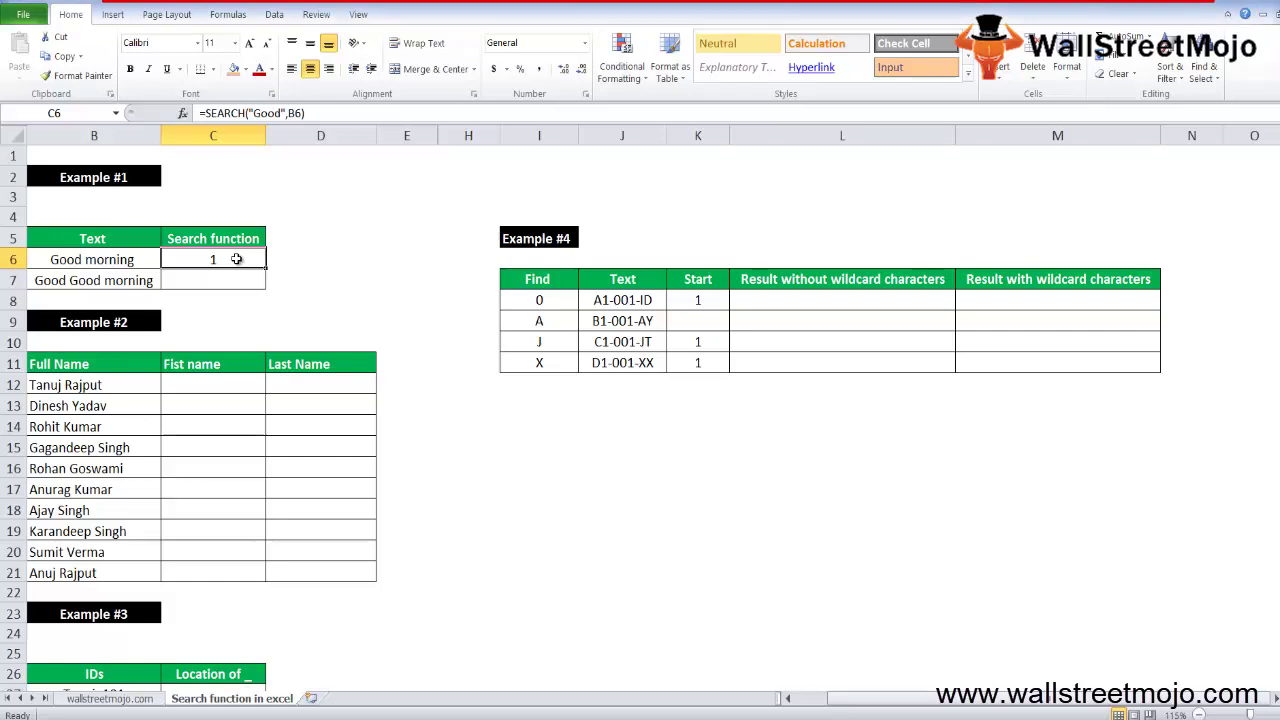
- Enter =SEARCH("Good",B7,2) in C7, returning 6 for 'Good Good morning'
key(Down)
text(=search)
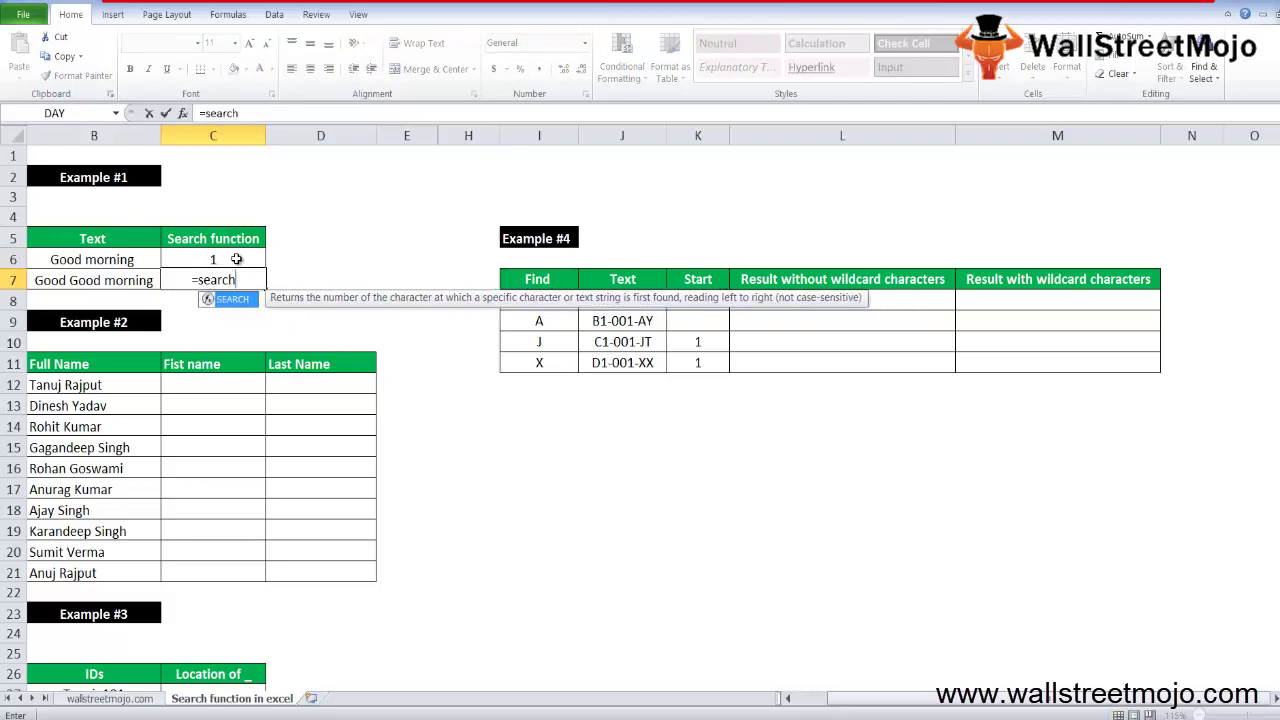
key(Tab)
text("Good)
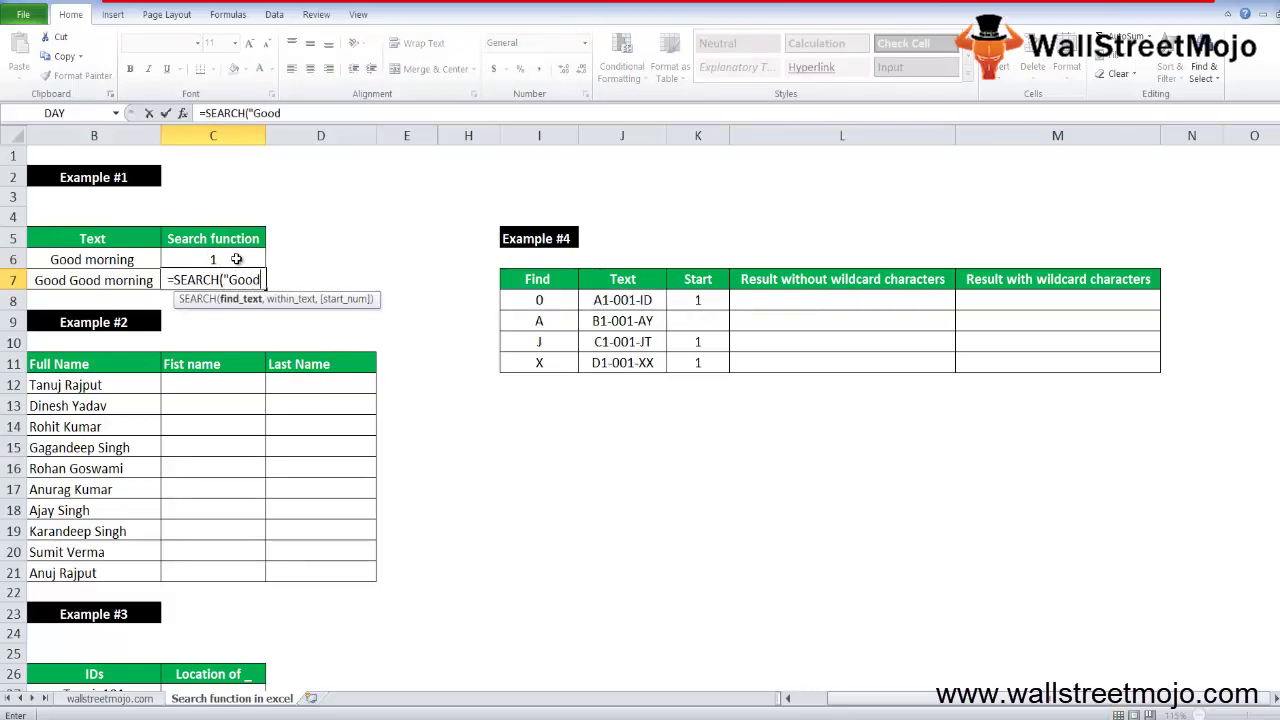
text(",)
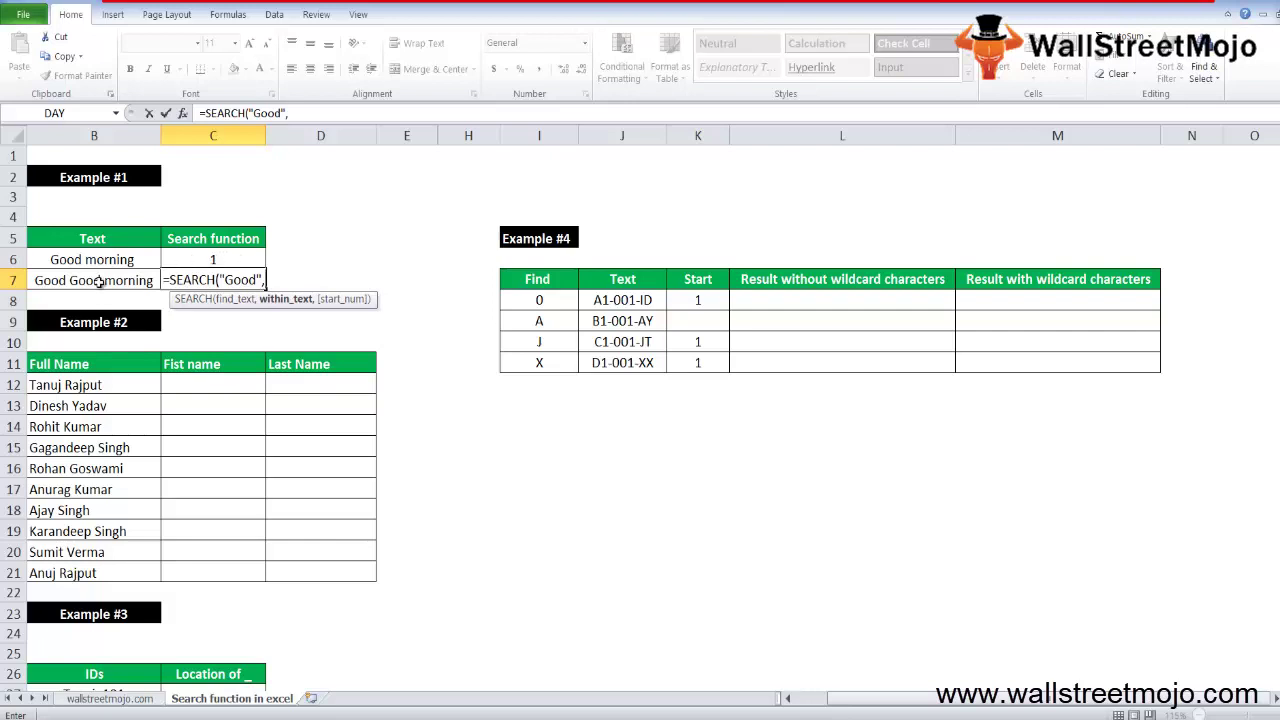
click(99, 283)
text(,)
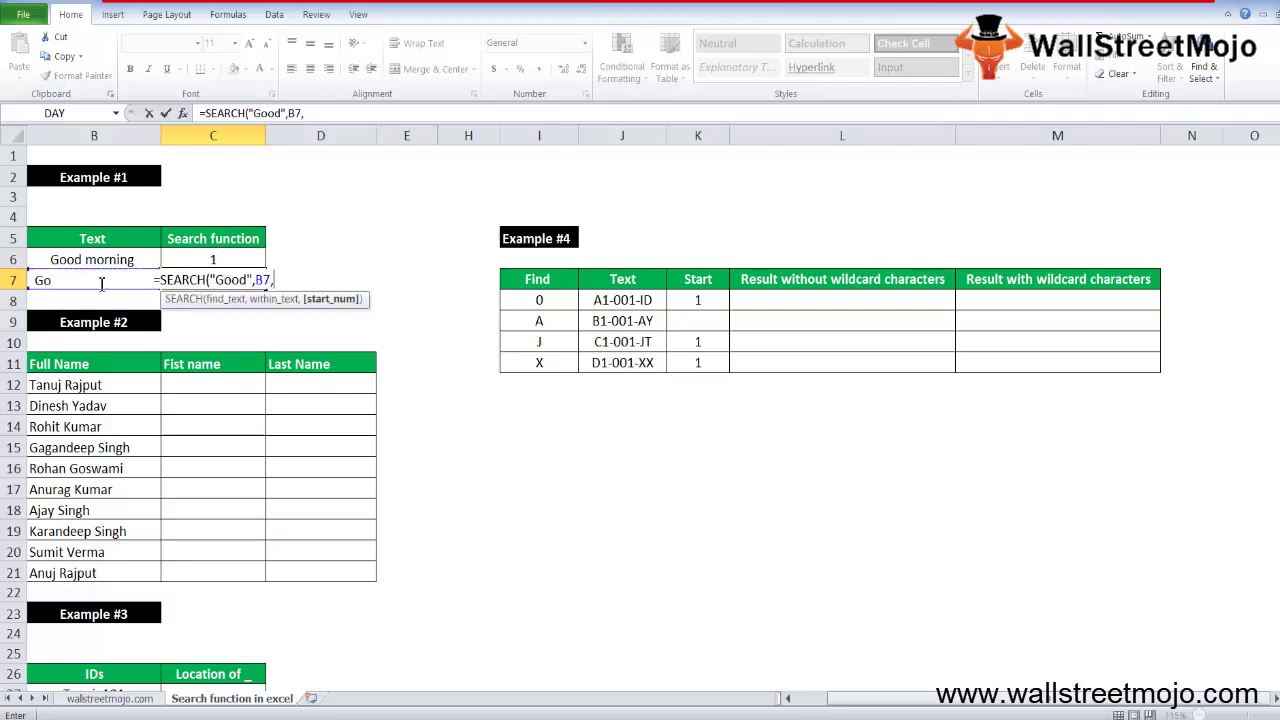
text(2)
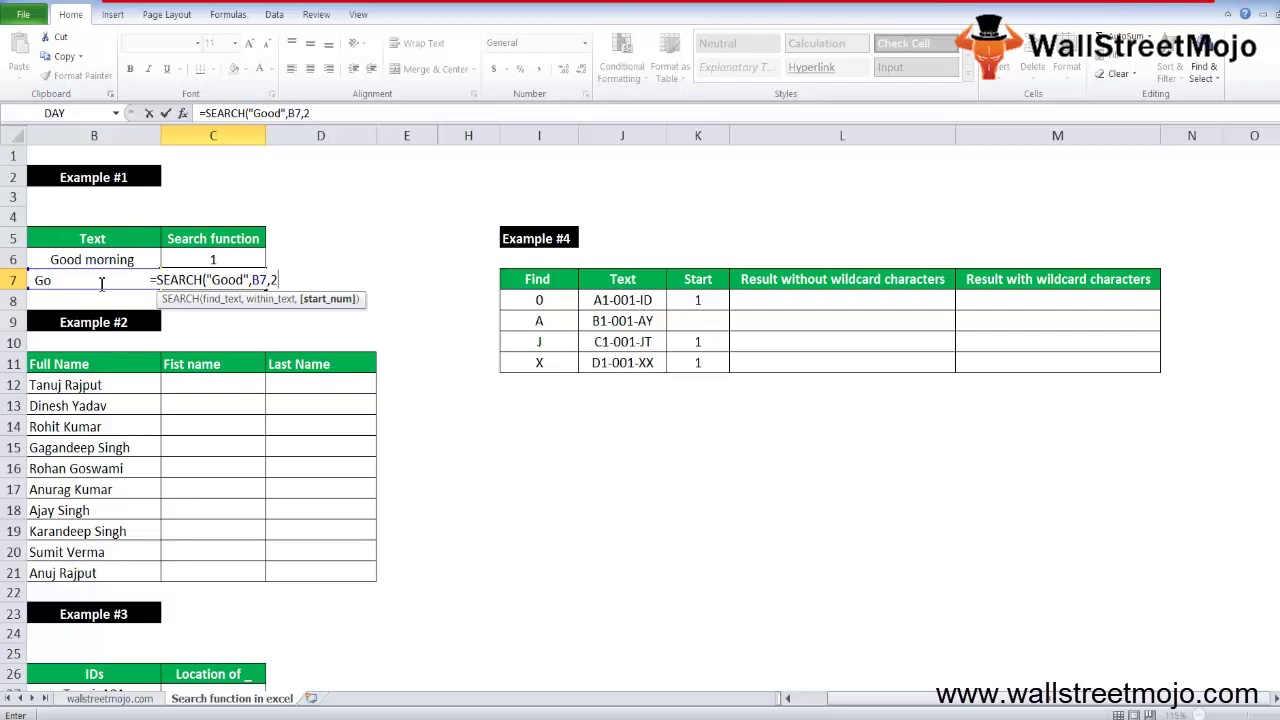
text())
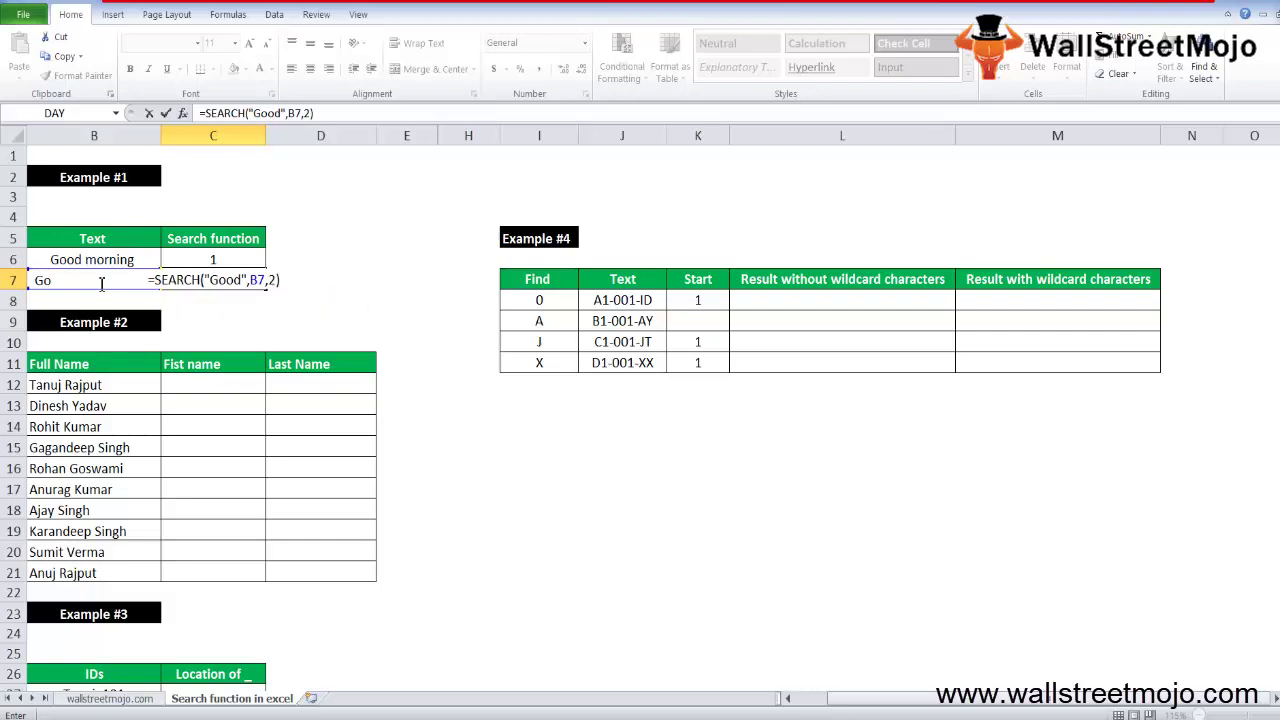
key(ctrl+Return)
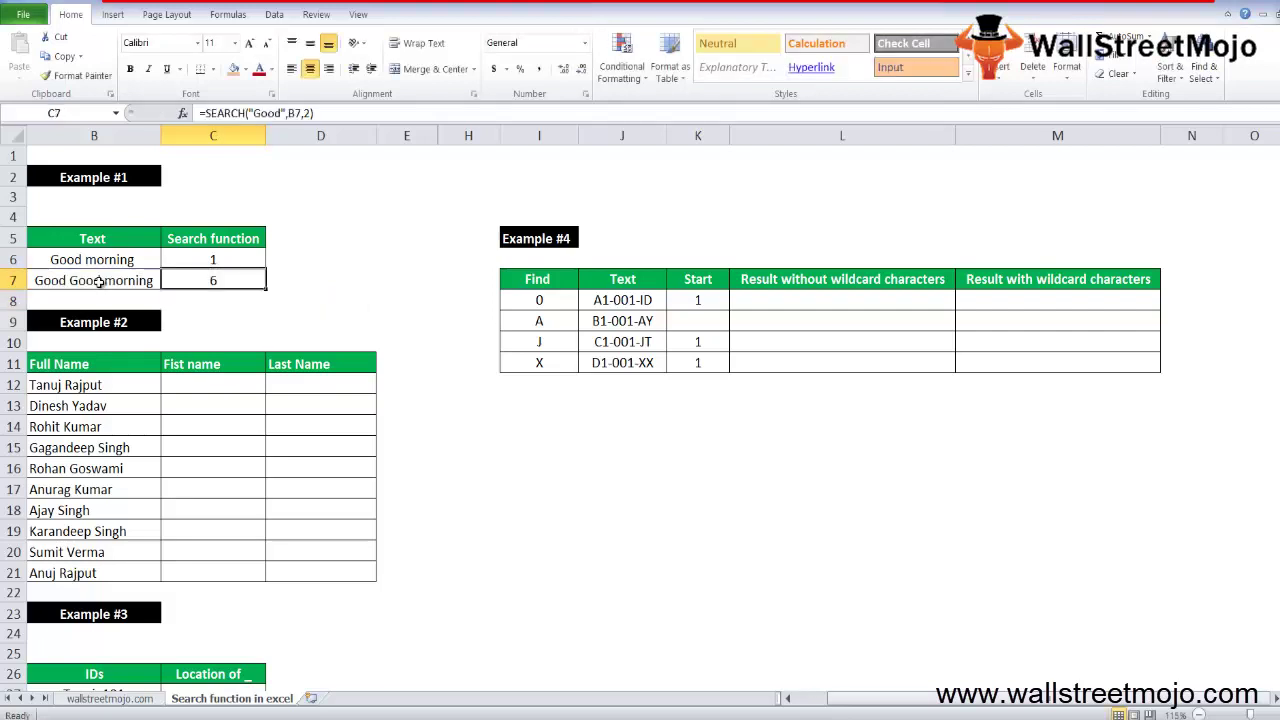
key(Down)
key(Down)
key(Down)
key(Down)
key(Down)
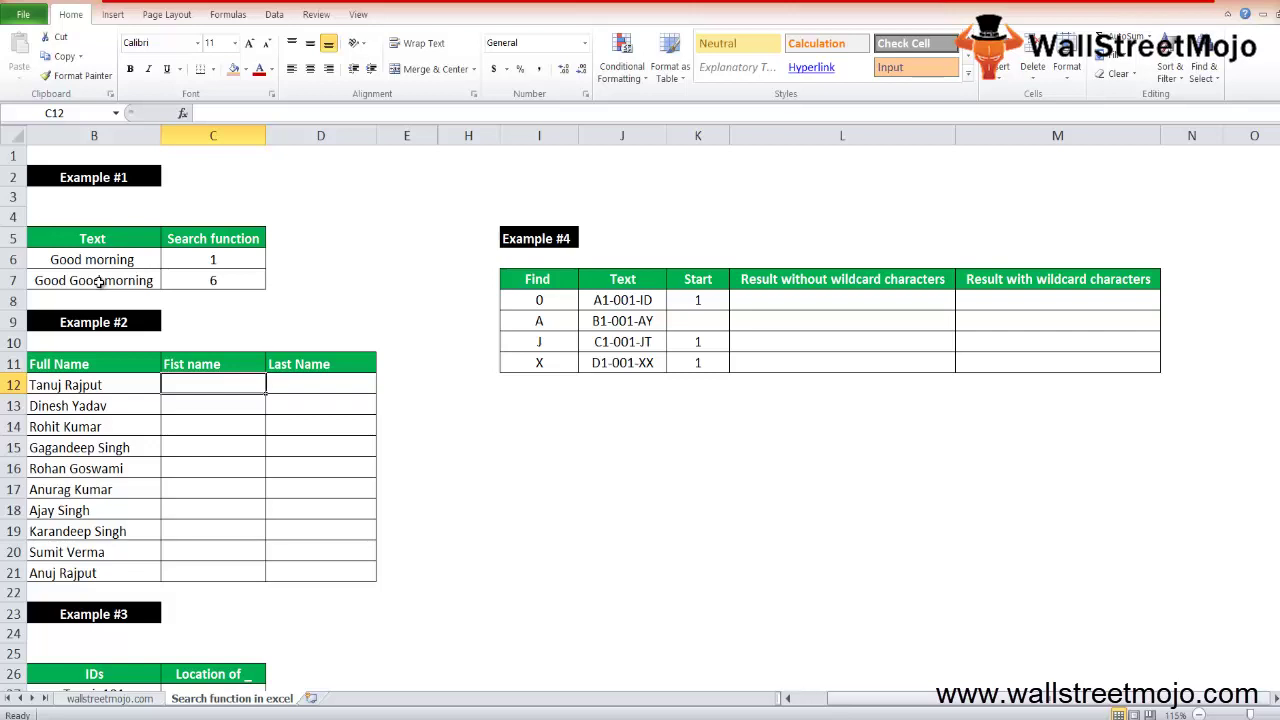
- Enter =LEFT(B12,SEARCH(" ",B12)-1) in C12 to extract the first name
text(=l)
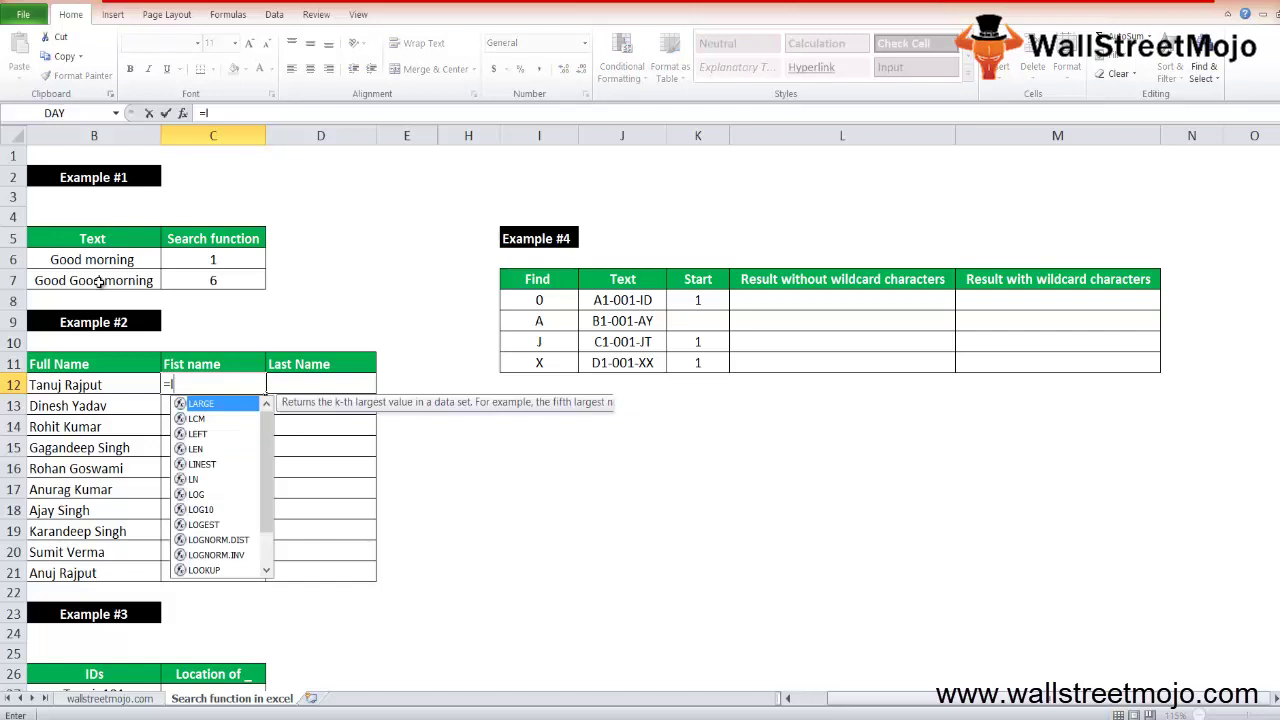
text(eft)
key(Tab)
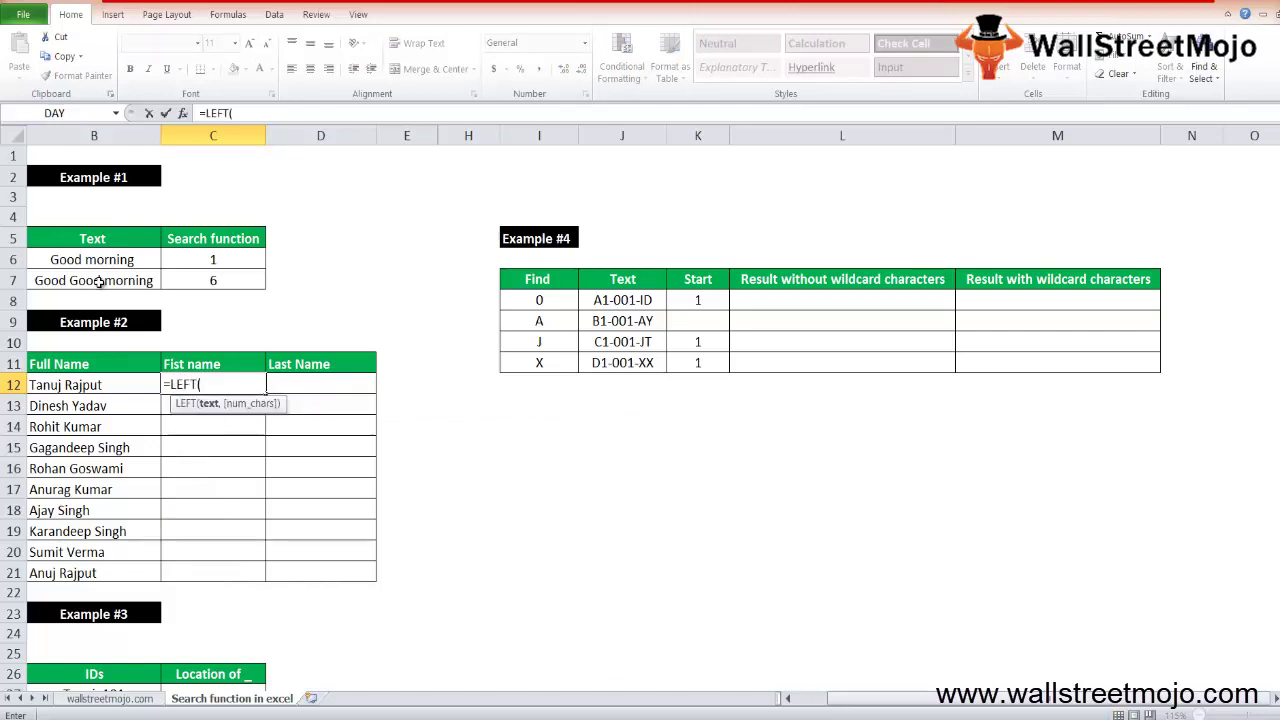
key(Left)
text(,)
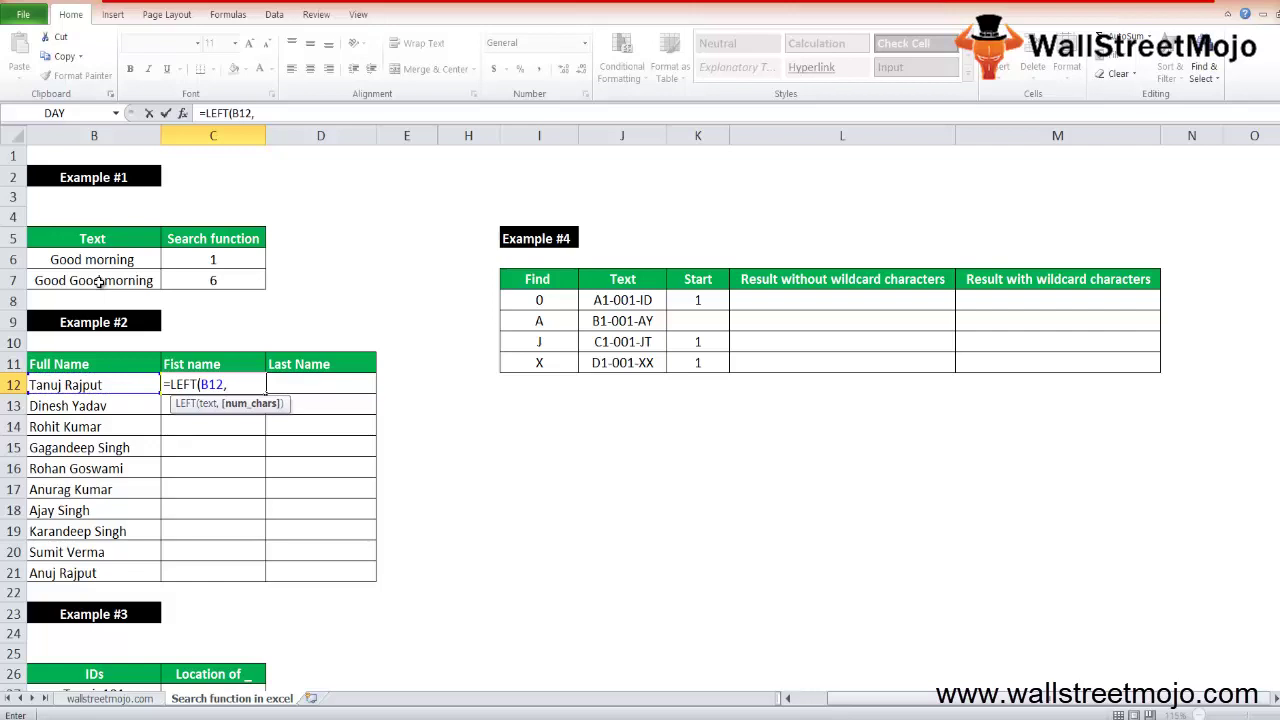
text(search)
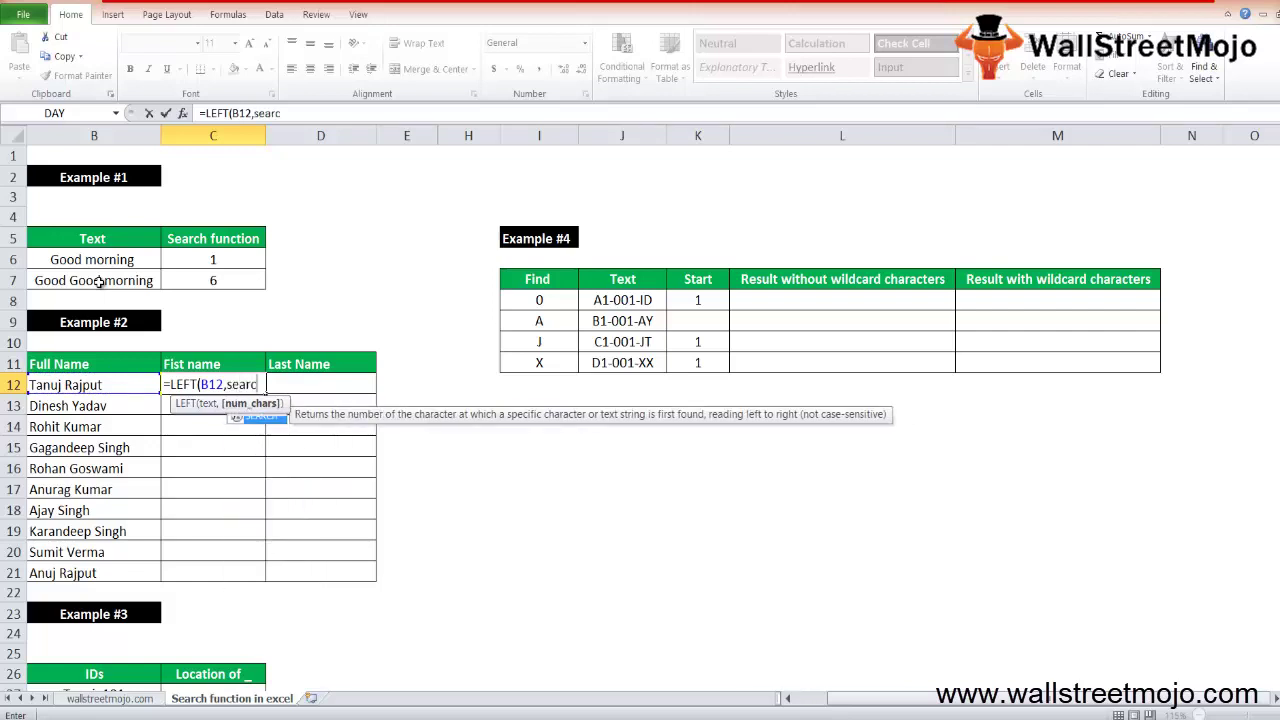
key(Tab)
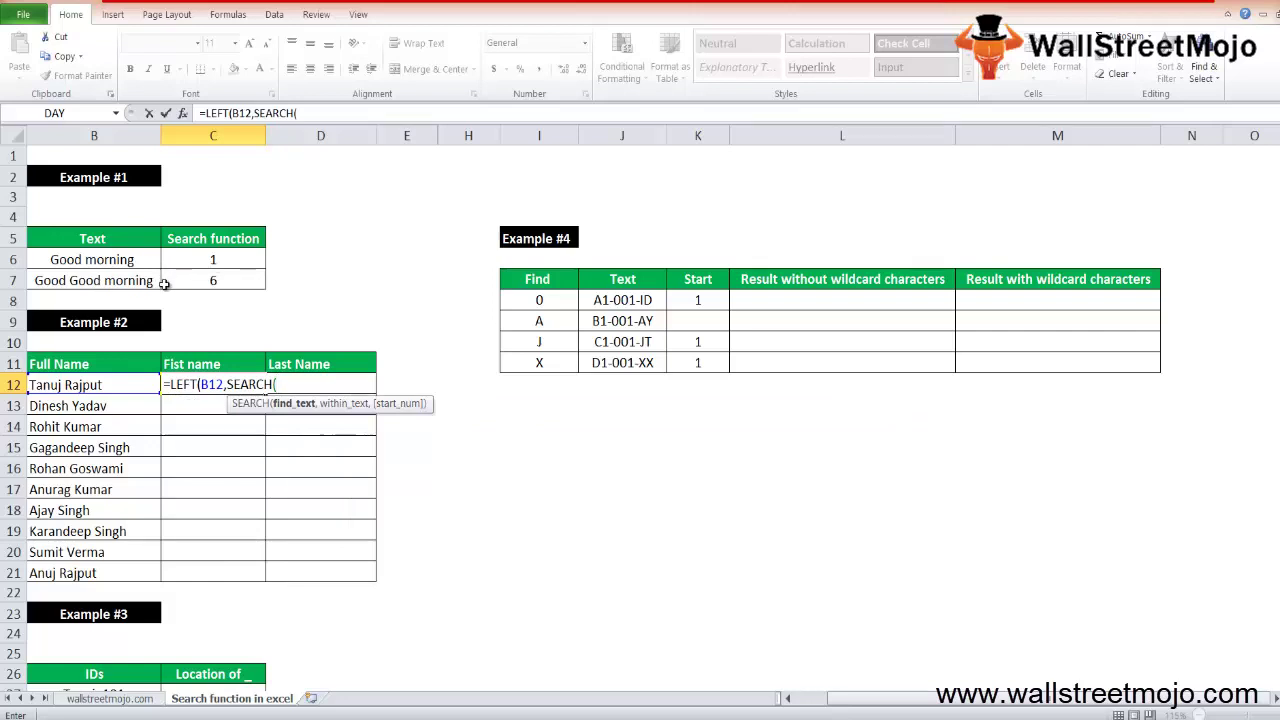
text(")
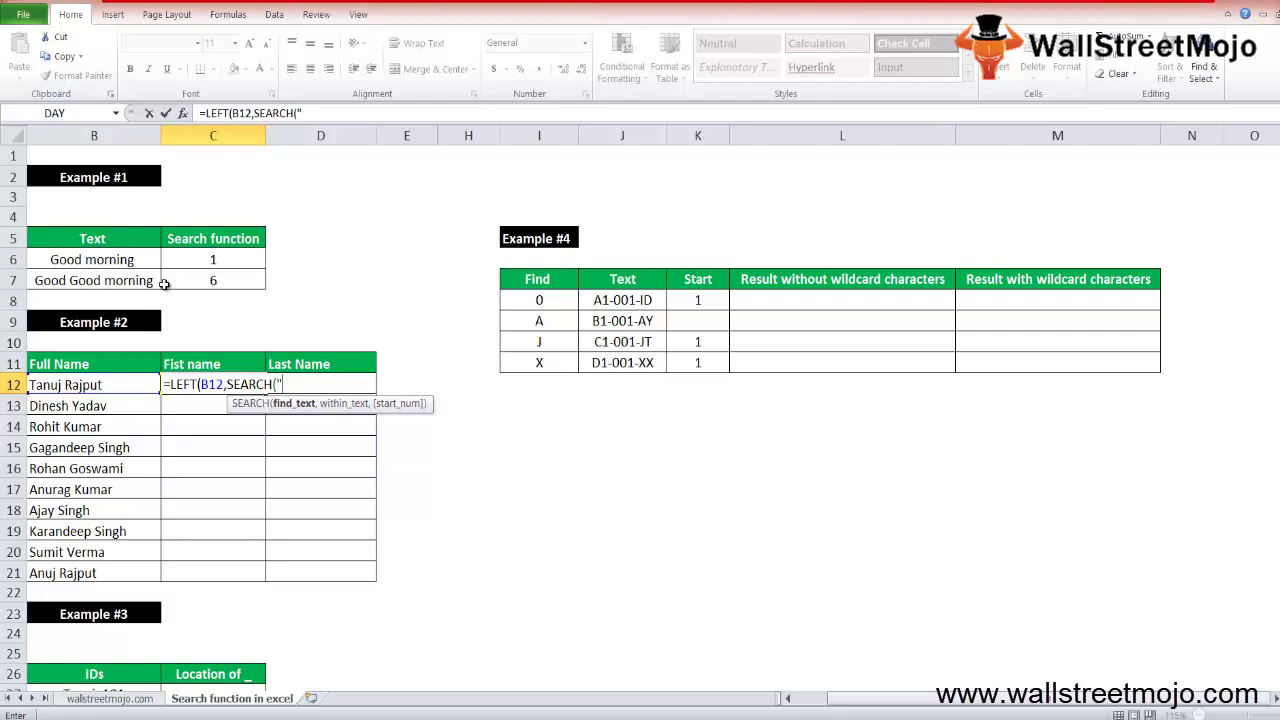
text( ",)
click(72, 380)
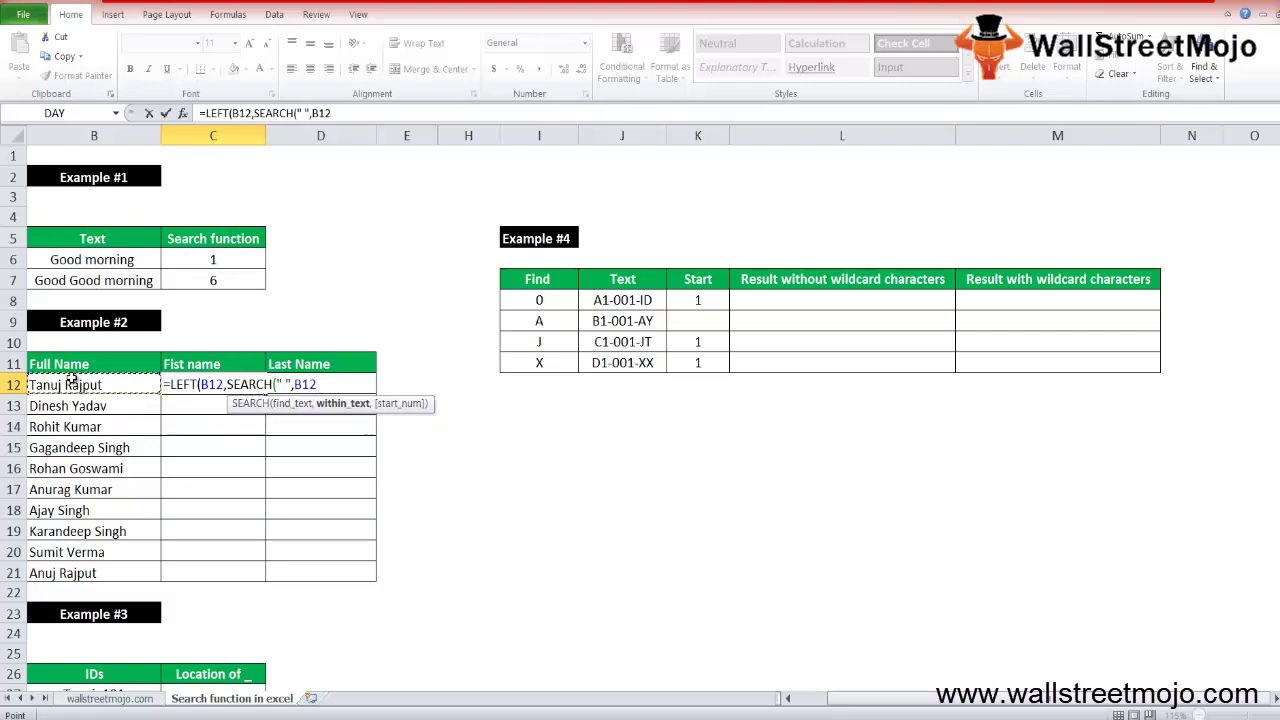
text(()
key(BackSpace)
text()-1))
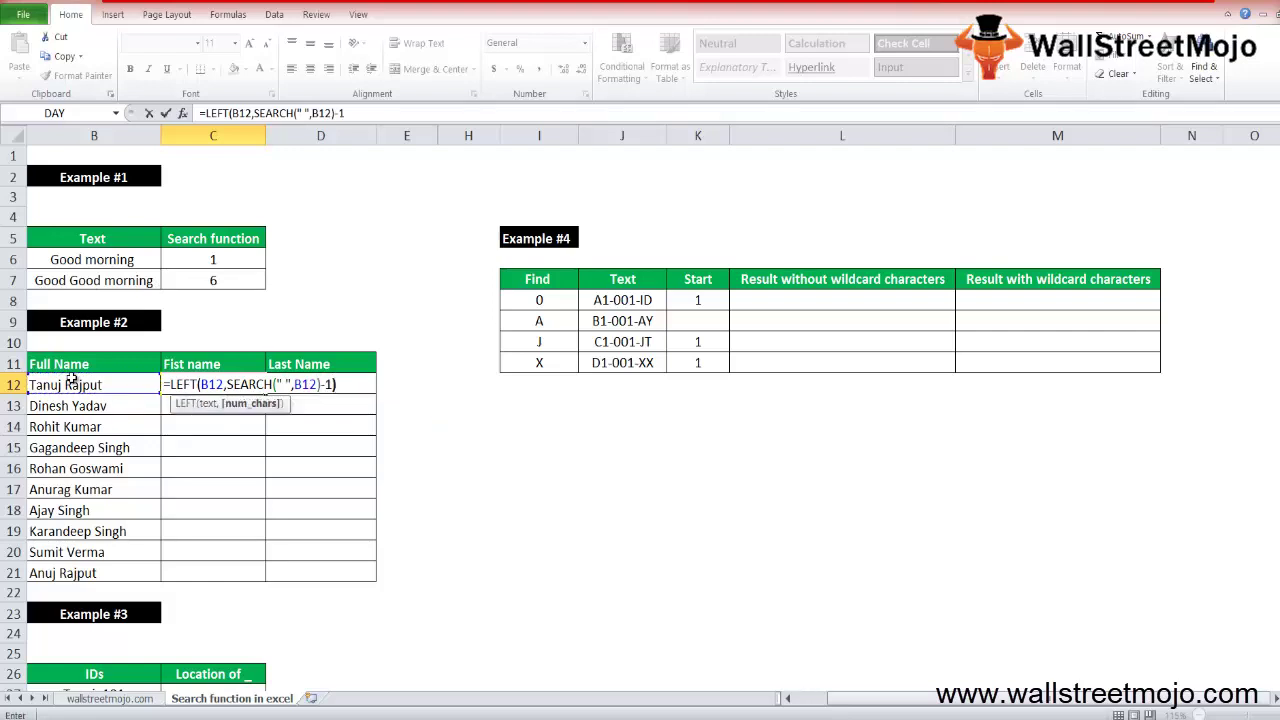
key(ctrl+Return)
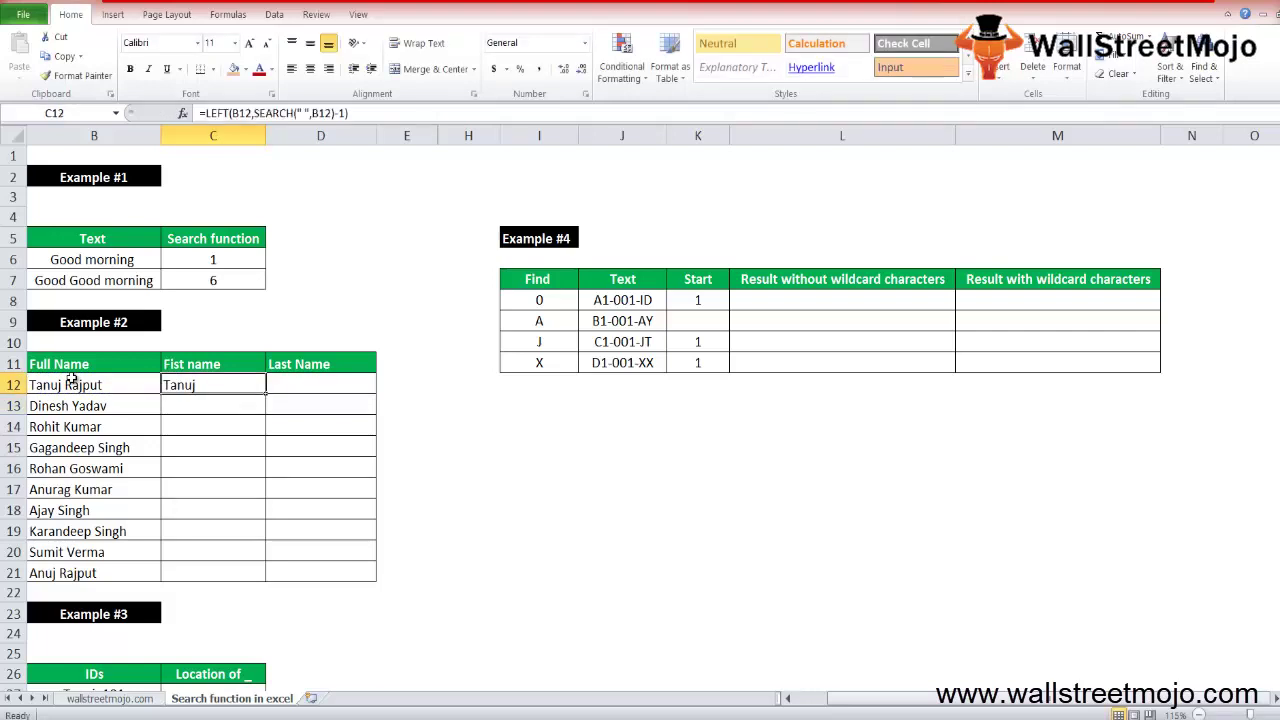
- Fill the first-name formula down C12:C21
key(shift+Down)
key(shift+Down)
key(shift+Down)
key(shift+Down)
key(shift+Down)
key(shift+Down)
key(shift+Down)
key(shift+Down)
key(shift+Down)
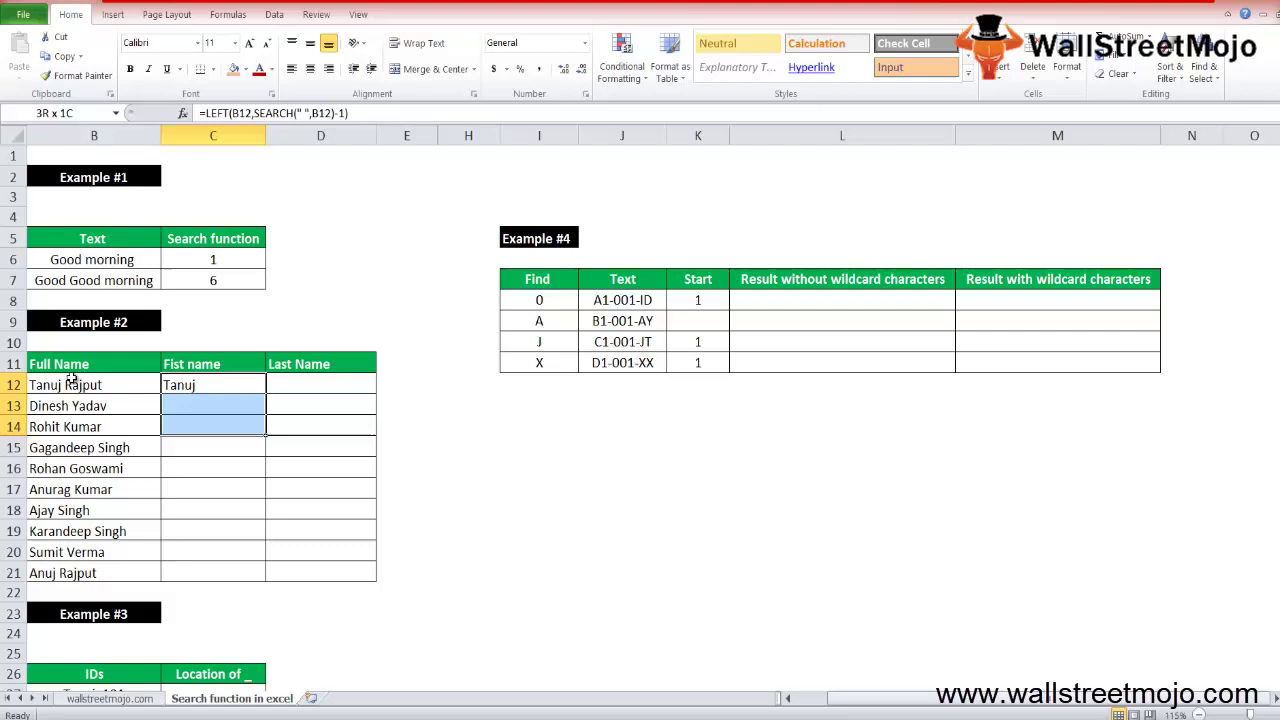
key(ctrl+d)
key(Down)
key(Right)
key(Up)
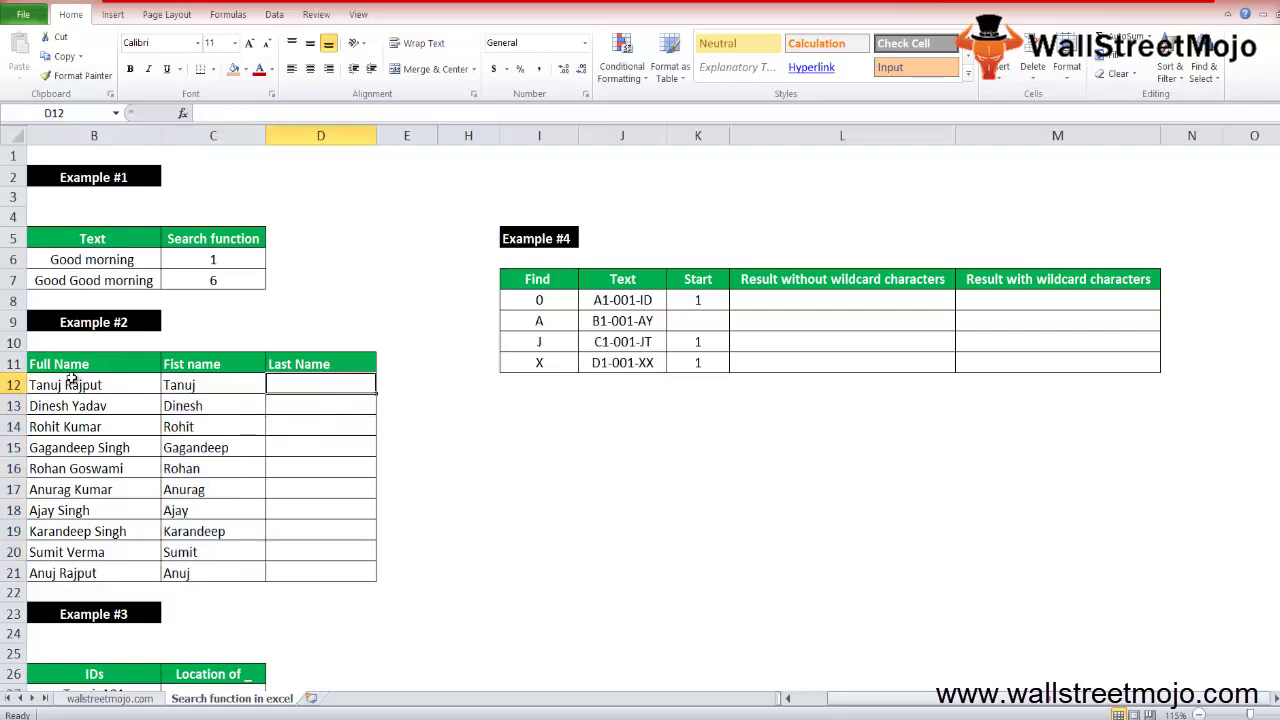
- Enter =RIGHT(B12,LEN(B12)-SEARCH(" ",B12)) in D12, correcting the search text to a space
text(=rig)
key(Tab)
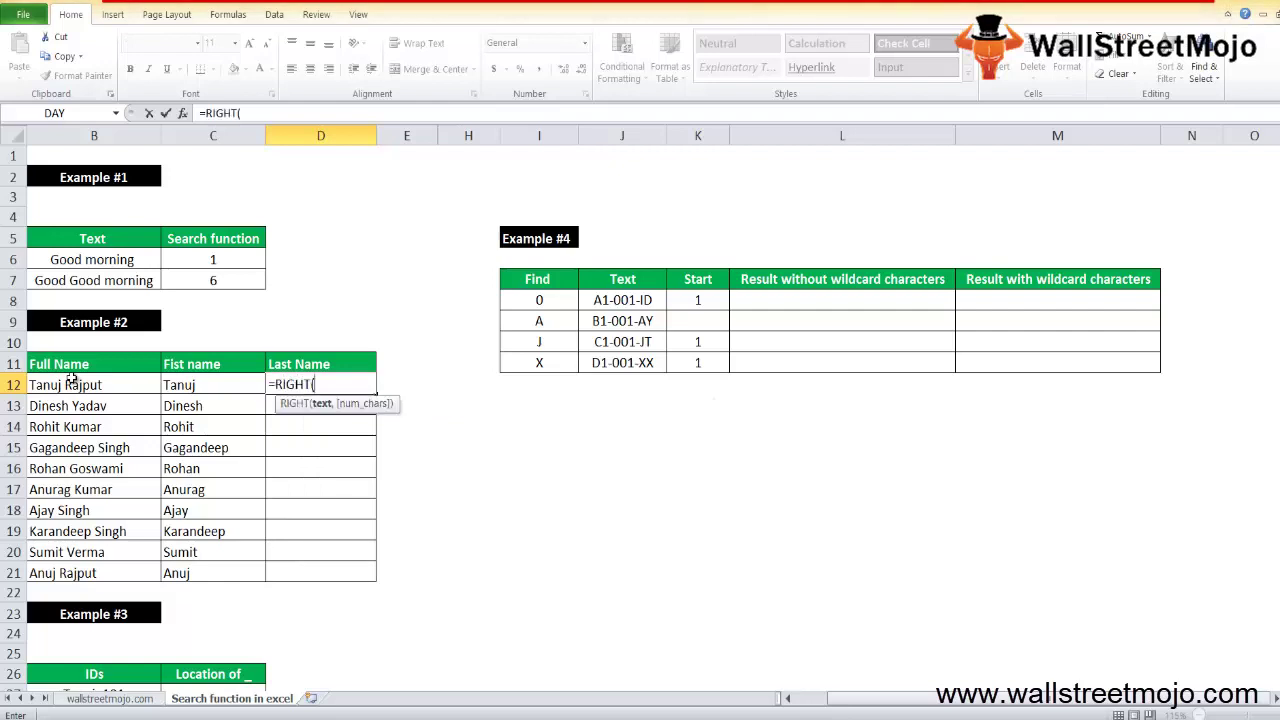
click(55, 387)
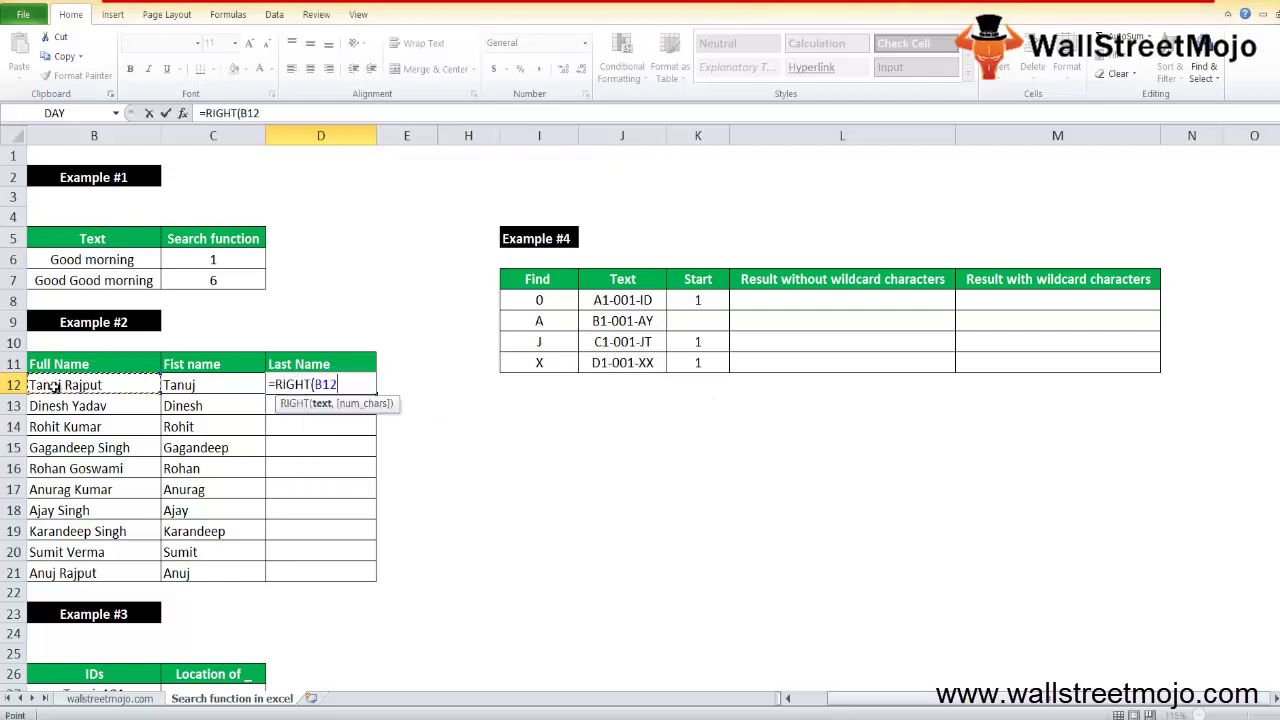
text(,len)
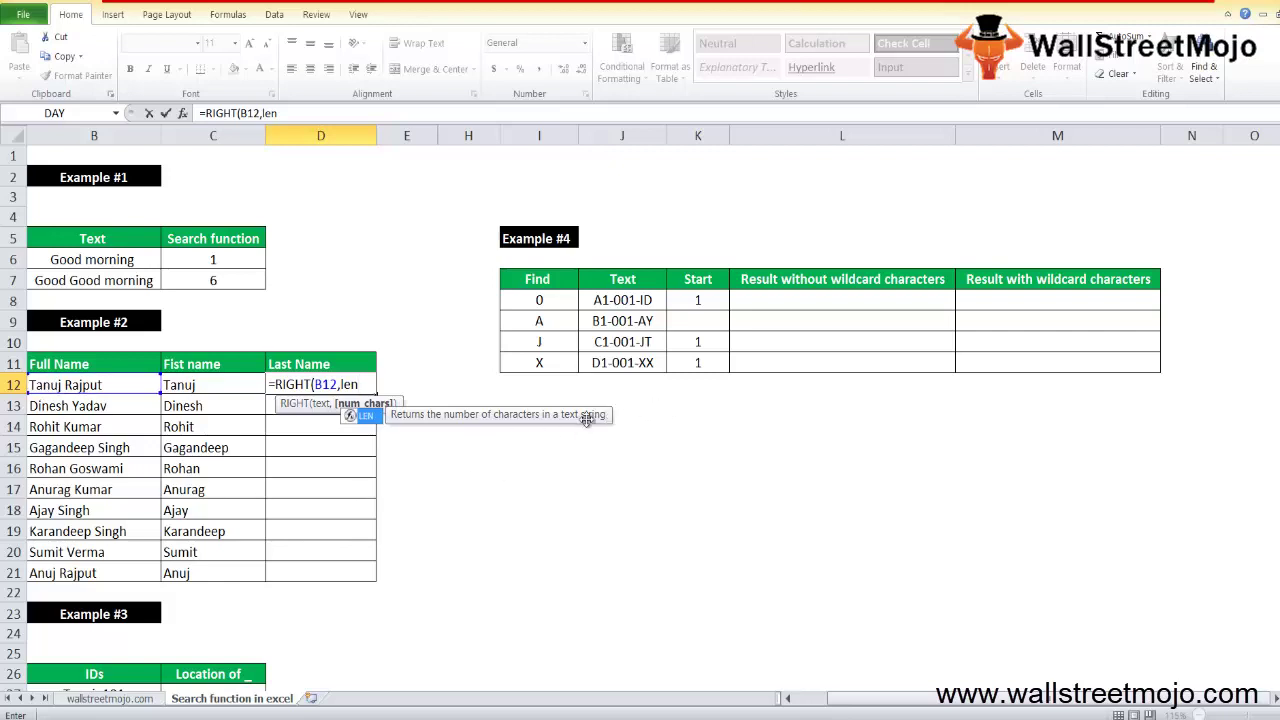
key(Tab)
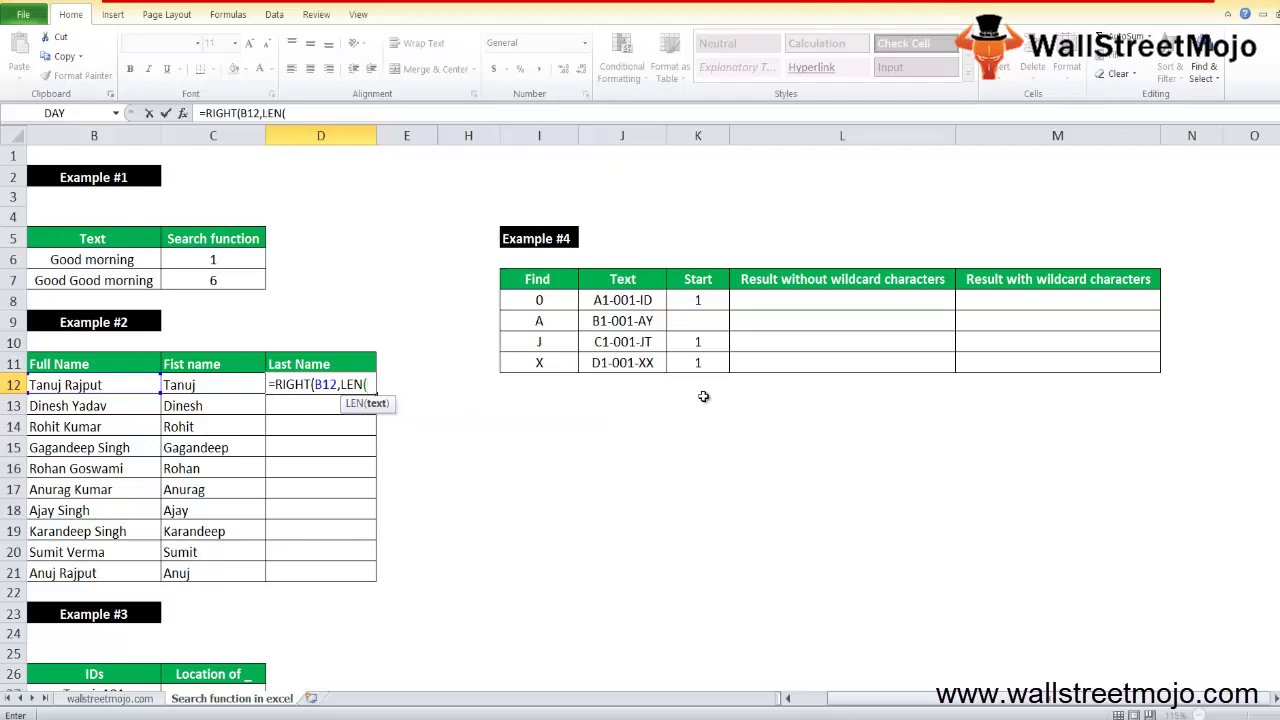
click(130, 383)
text())
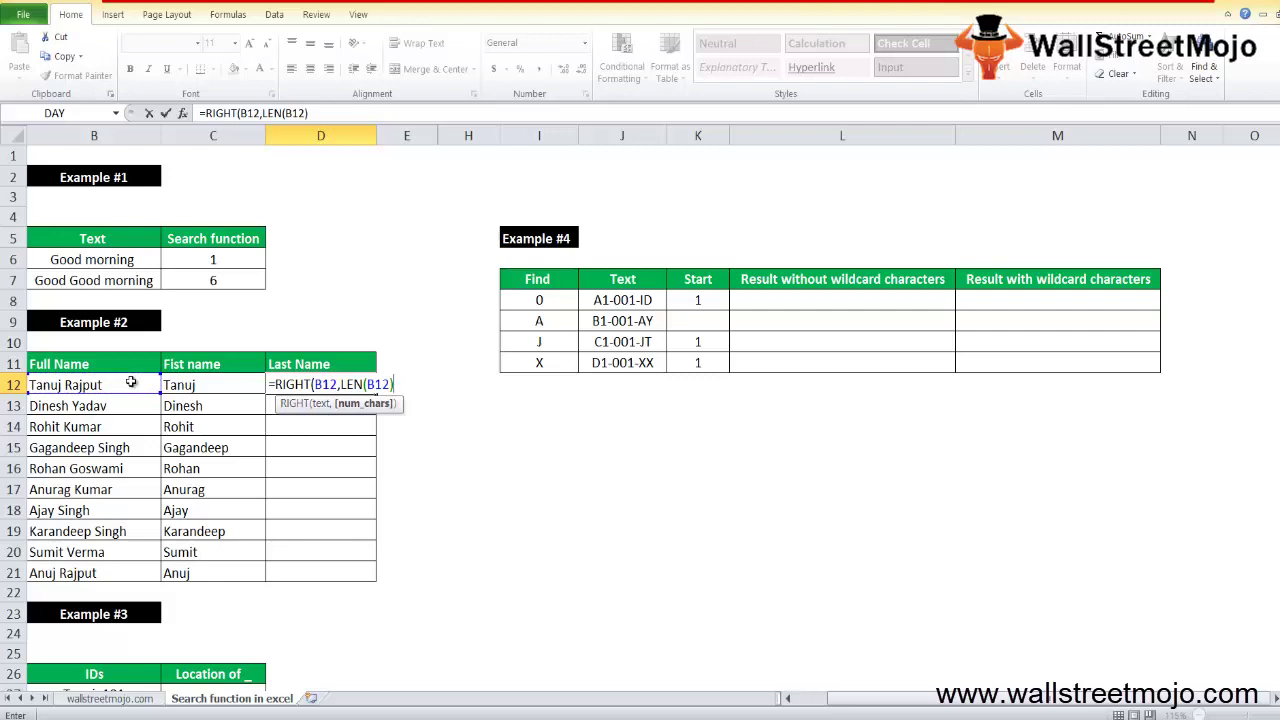
text(-searc)
key(Tab)
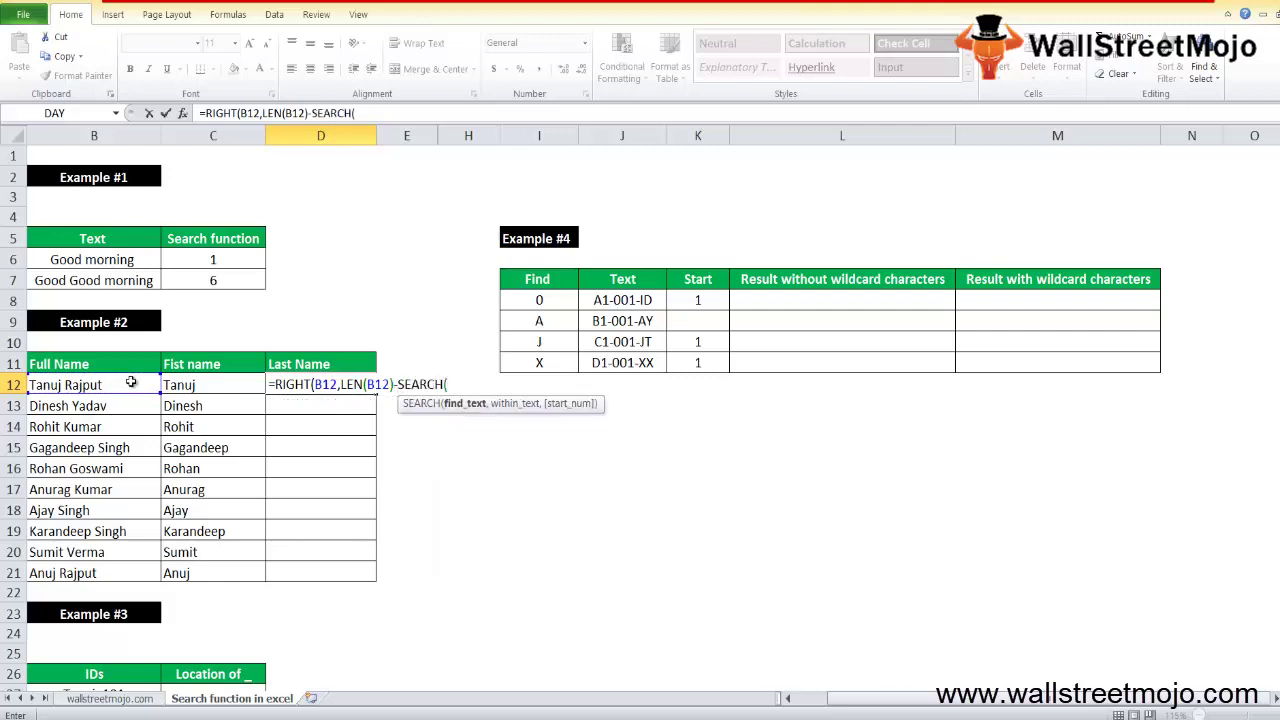
text("",)
click(95, 385)
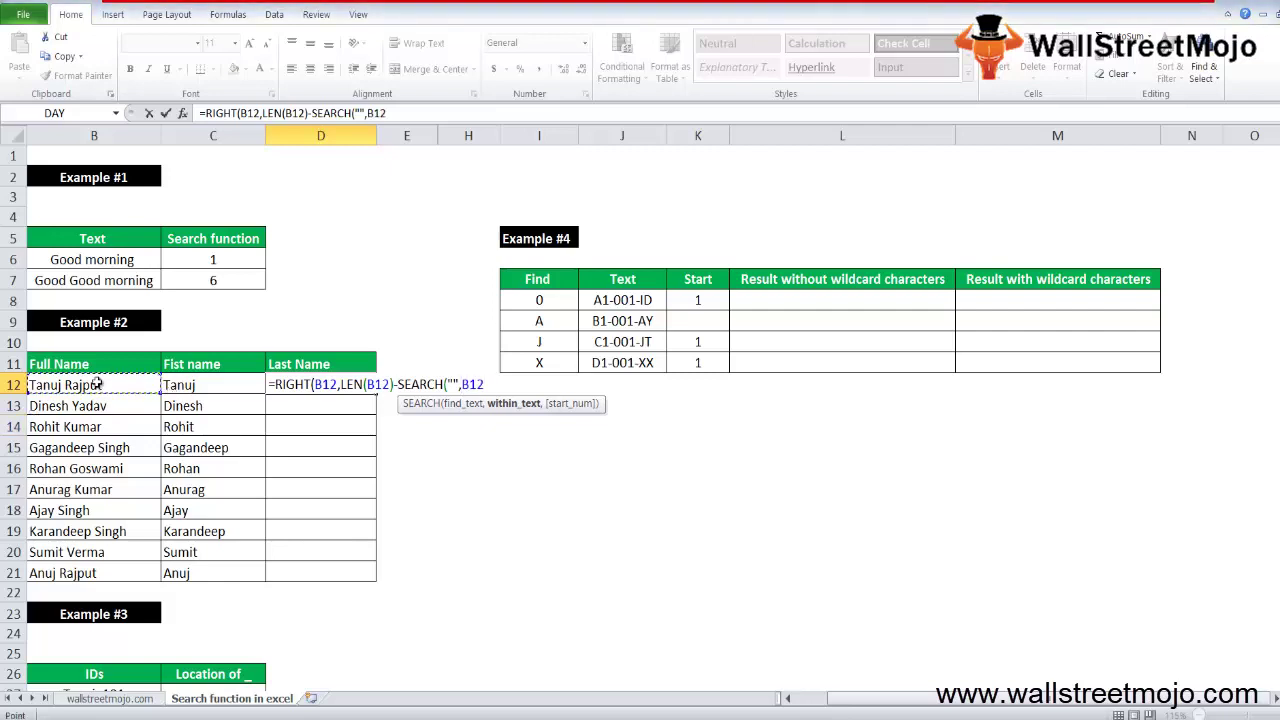
text())
key(Return)
key(Return)
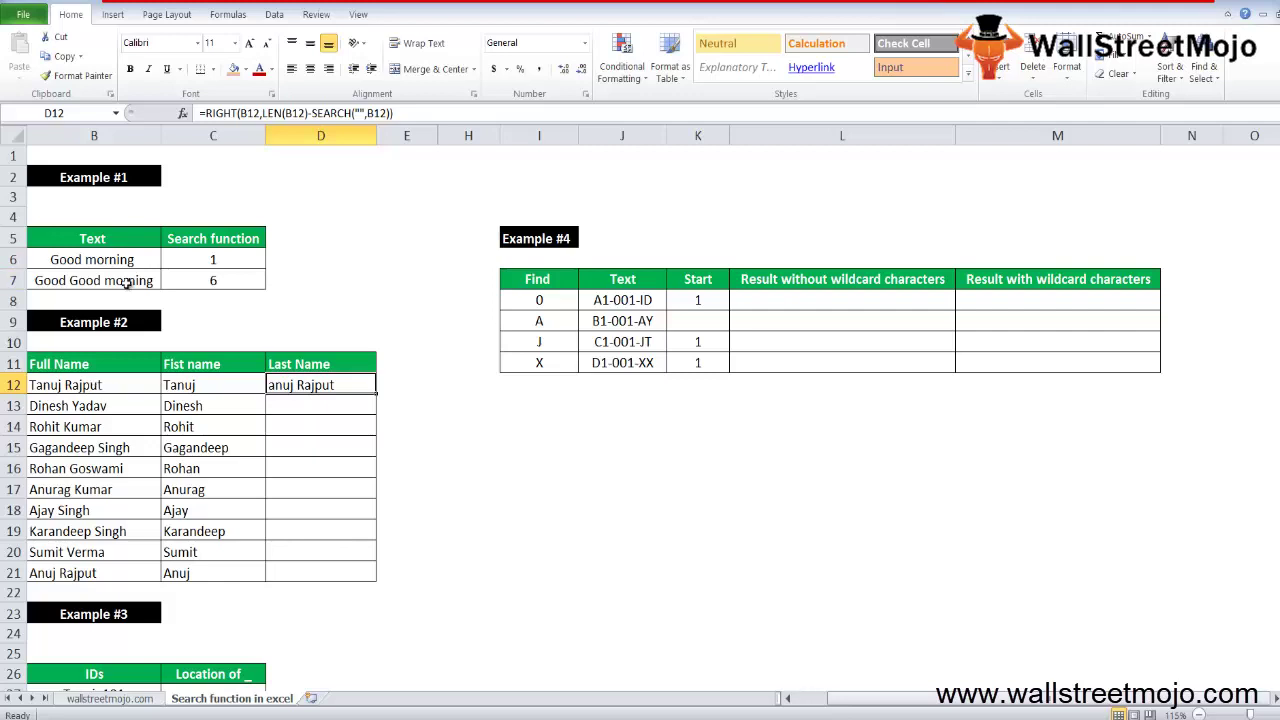
click(360, 113)
key(ctrl+Return)
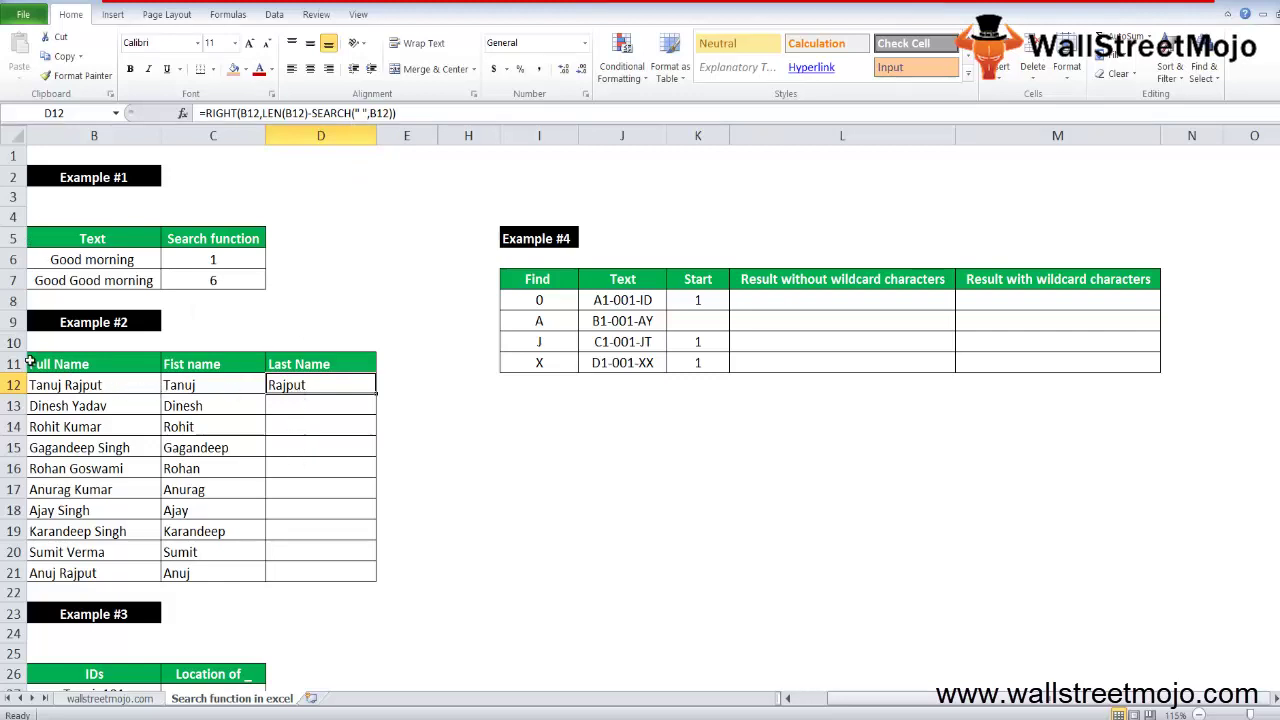
- Fill the surname formula down D12:D21
key(shift+Down)
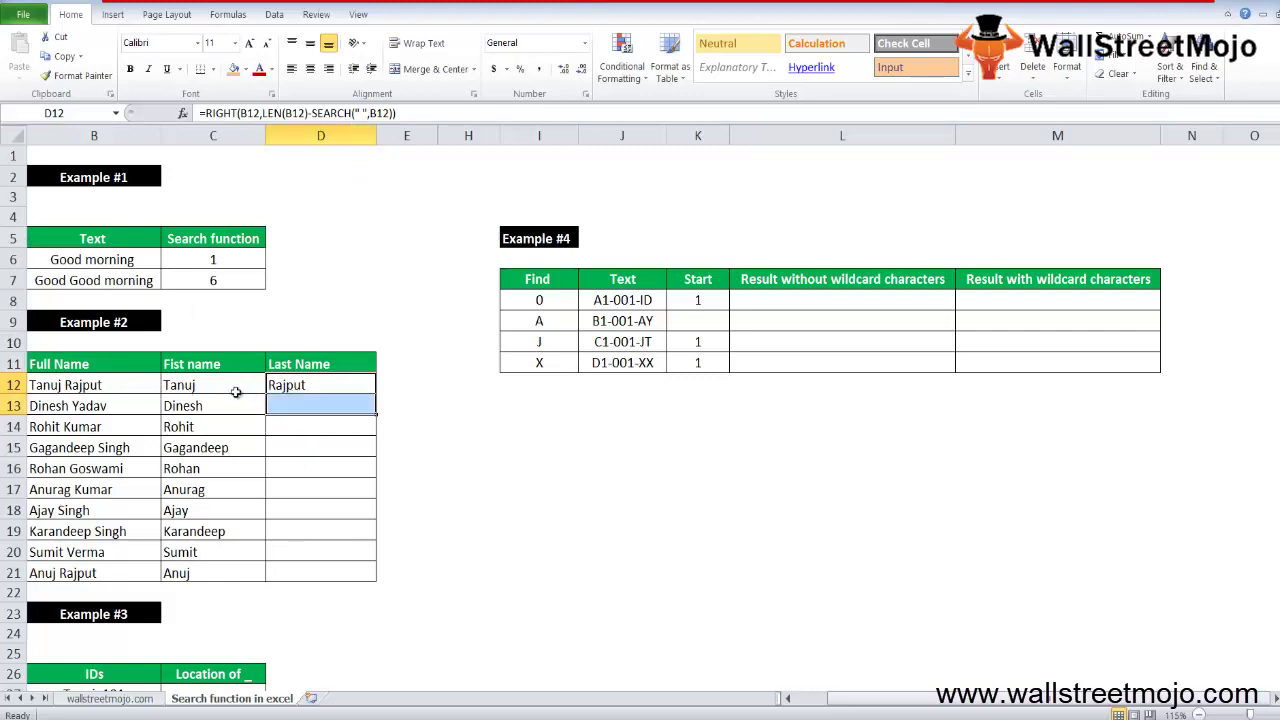
key(shift+Down)
key(shift+Down)
key(shift+Down)
key(shift+Down)
key(shift+Down)
key(shift+Down)
key(shift+Down)
key(shift+Down)
key(ctrl+d)
key(Down)
key(Down)
key(Down)
key(Down)
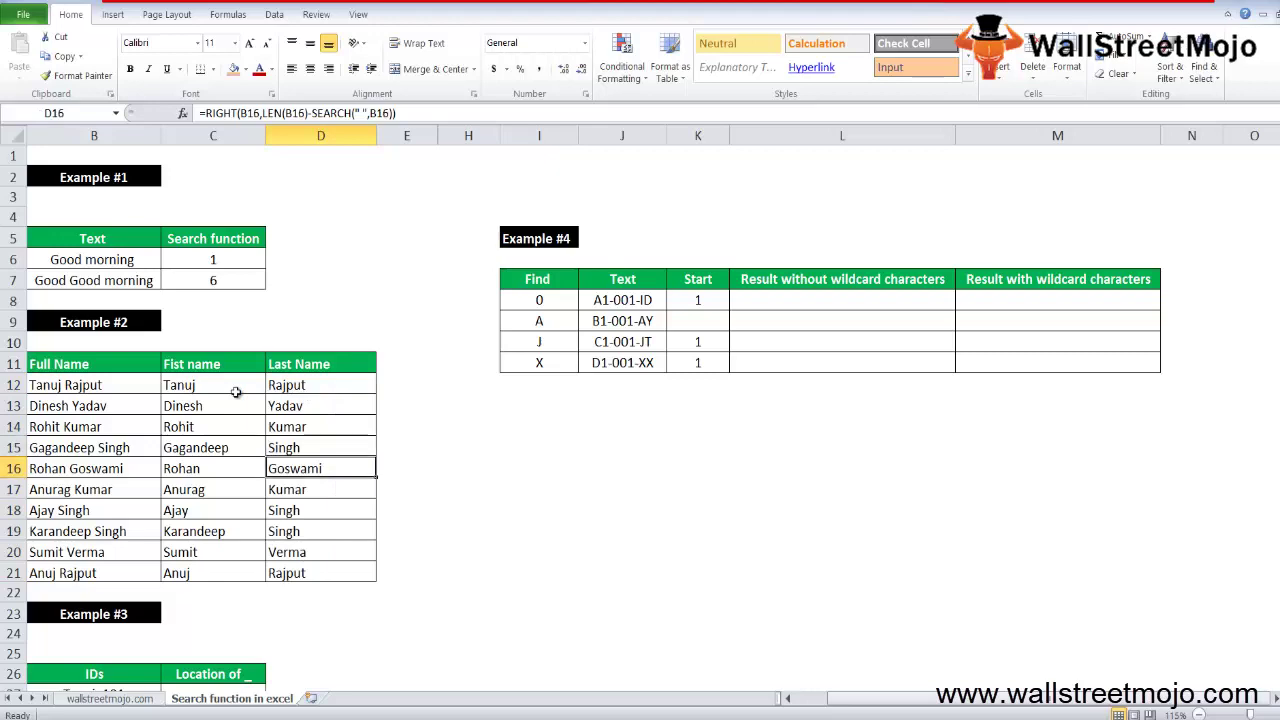
key(Down)
key(Down)
key(Down)
key(Down)
key(Down)
key(Down)
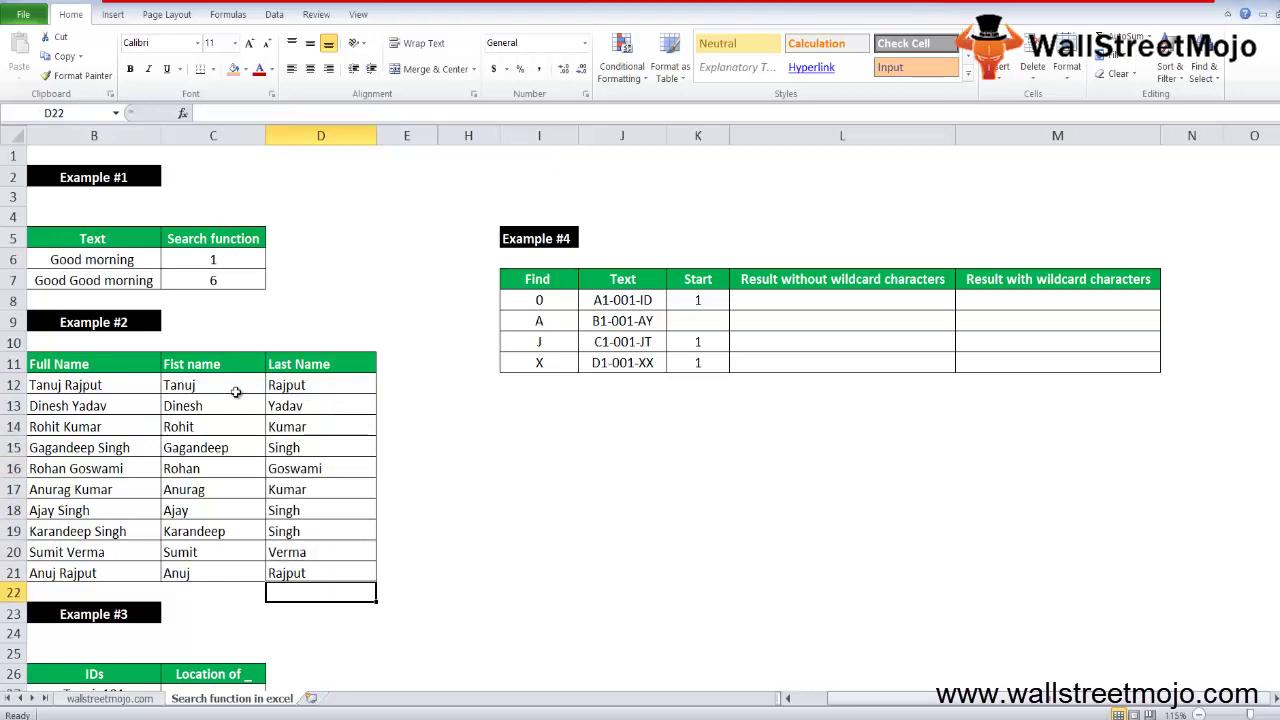
- Enter =SEARCH("_",B27) in C27, returning 6 for the first ID
key(Left)
key(Down)
key(Down)
key(Down)
key(Down)
key(Down)
key(Down)
key(Down)
key(Down)
key(Down)
key(Down)
key(Down)
key(Down)
key(Up)
key(Up)
key(Up)
key(Up)
key(Up)
key(Up)
key(Up)
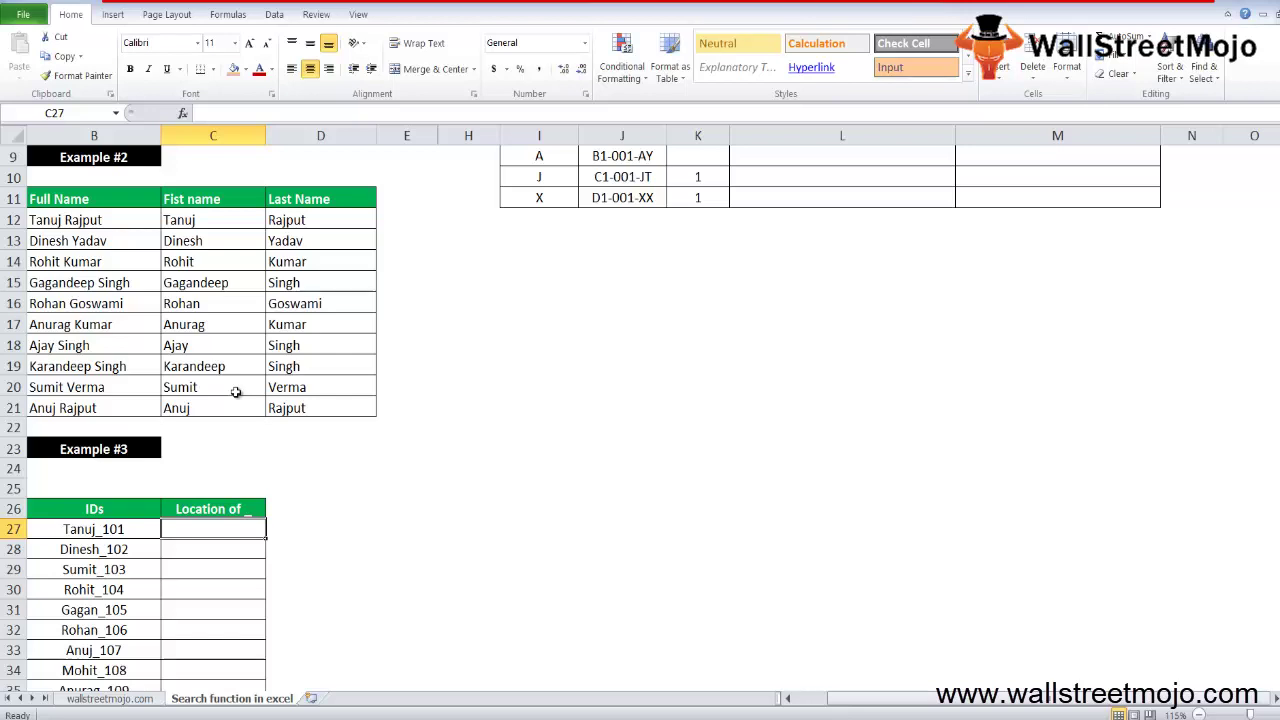
text(=search)
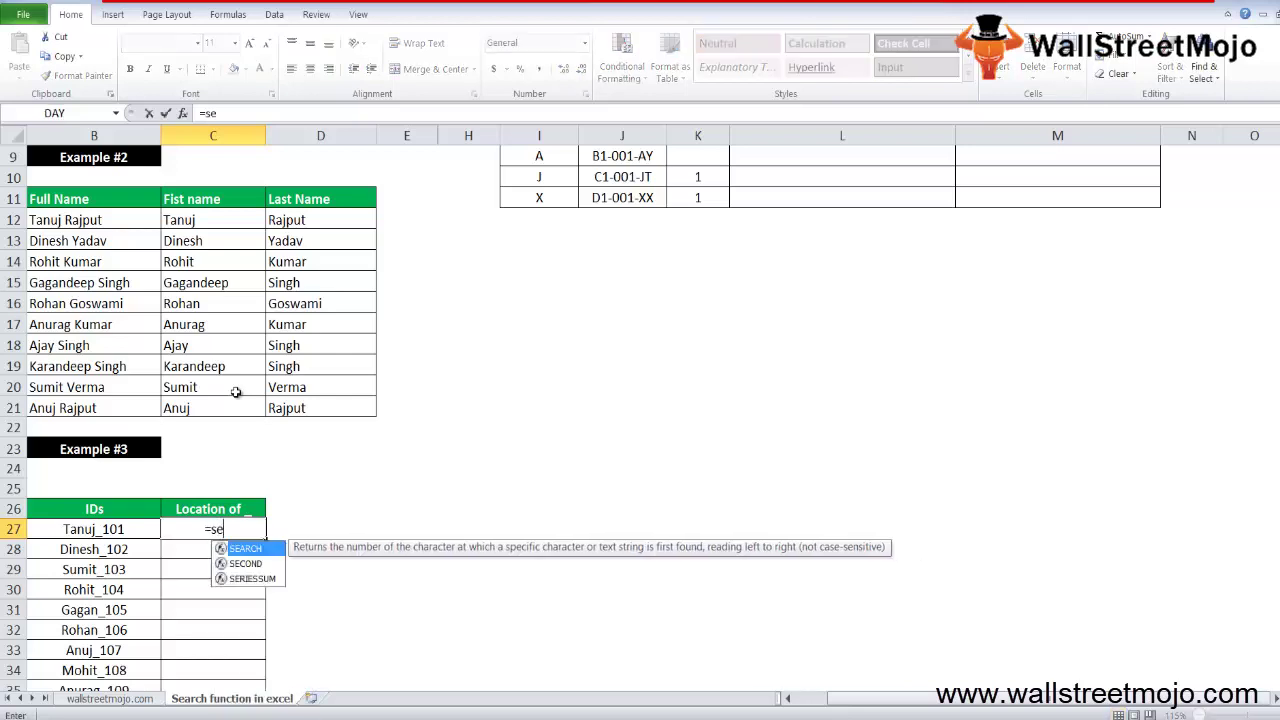
key(Tab)
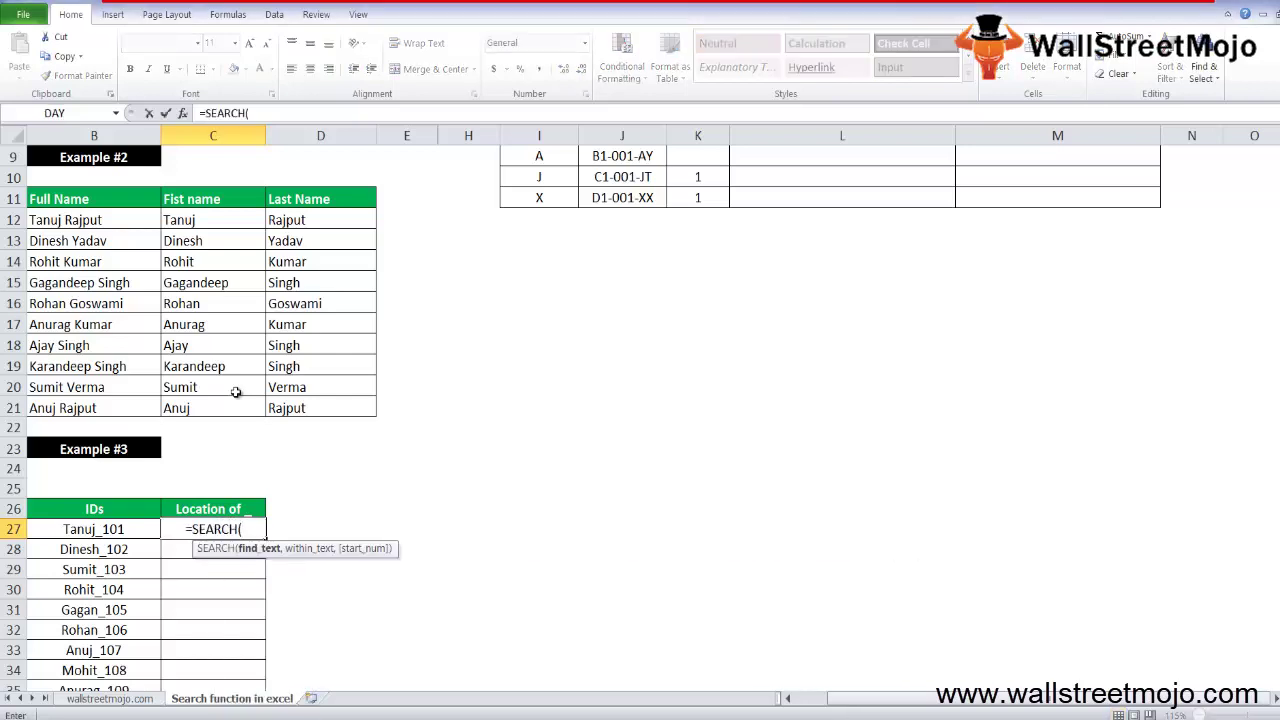
text("_)
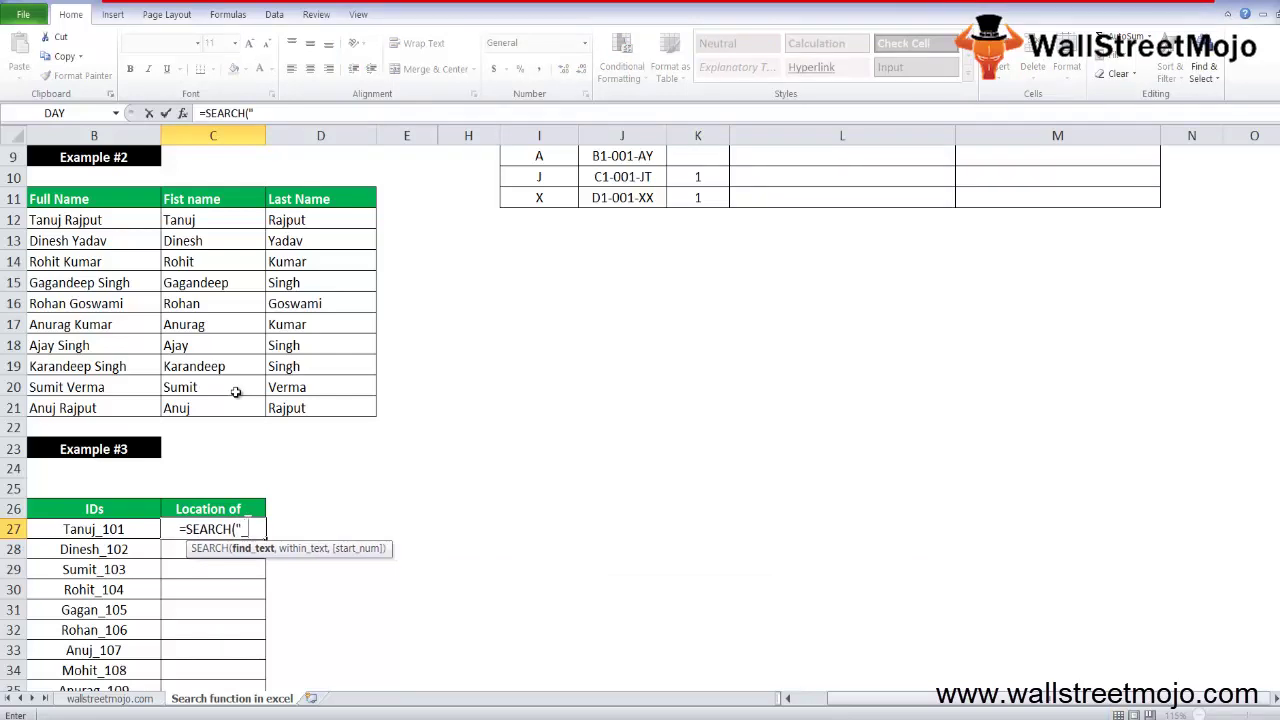
text(")
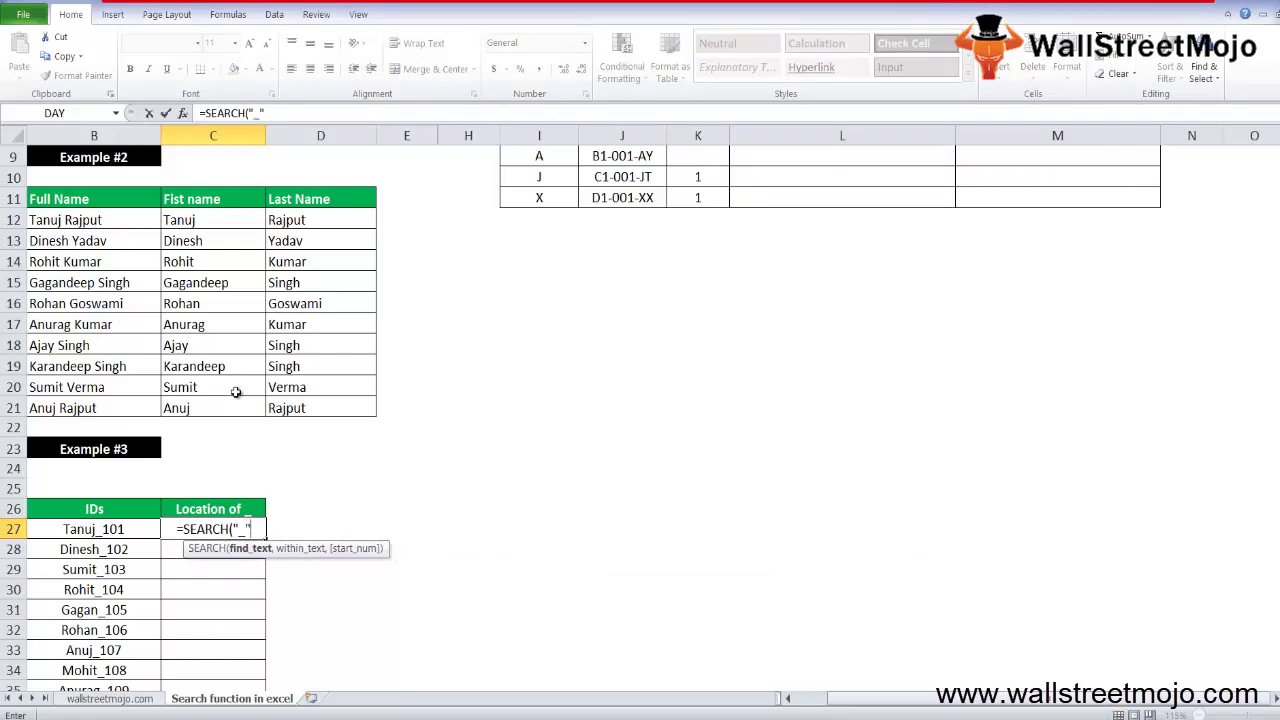
text(,)
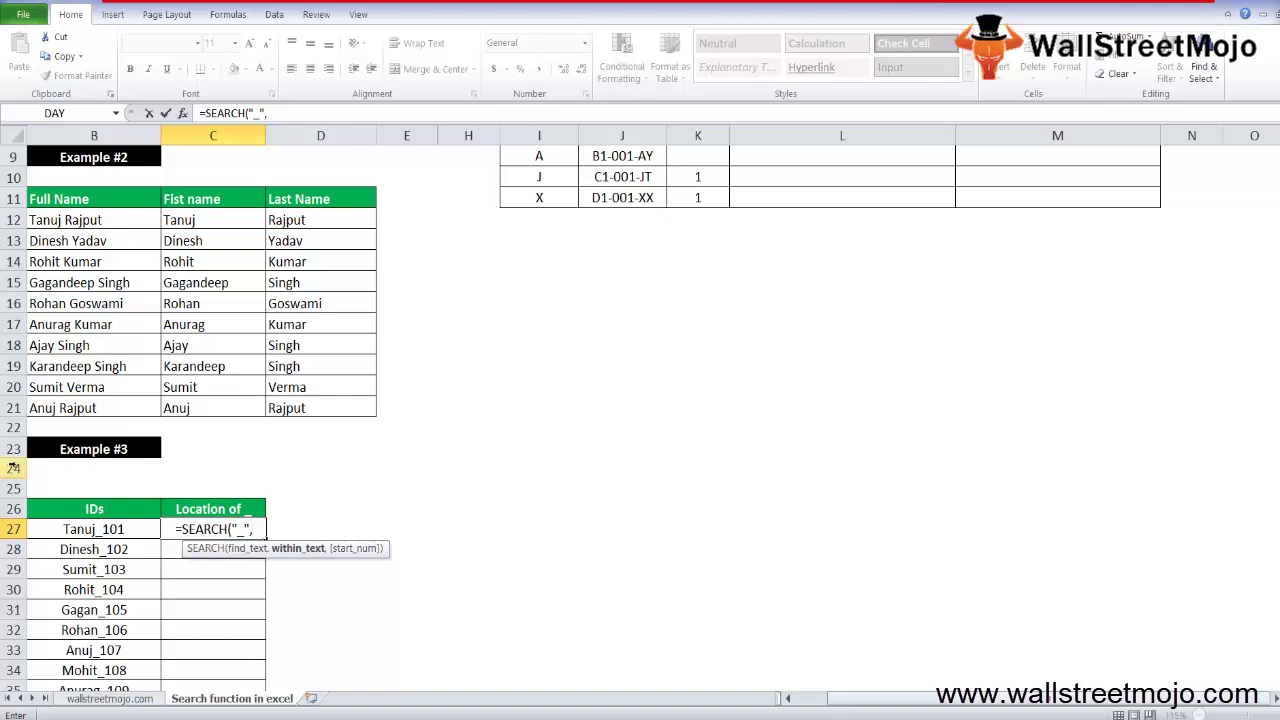
click(115, 526)
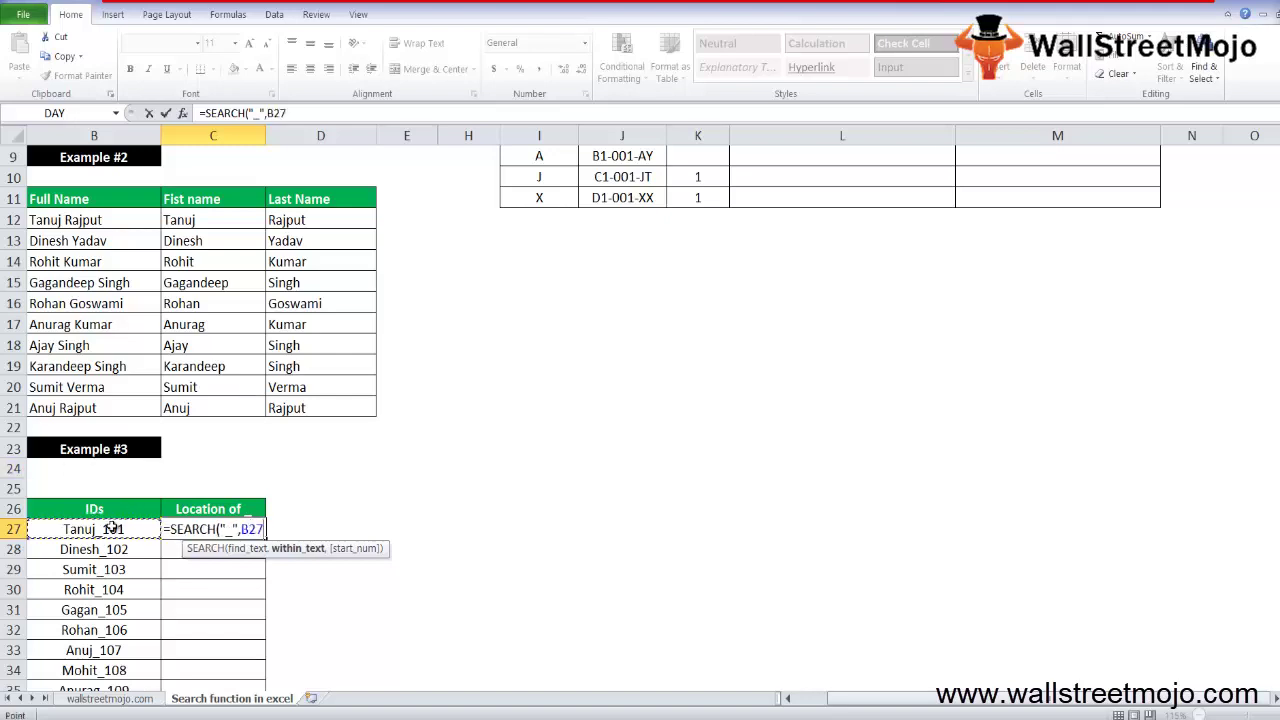
key(Return)
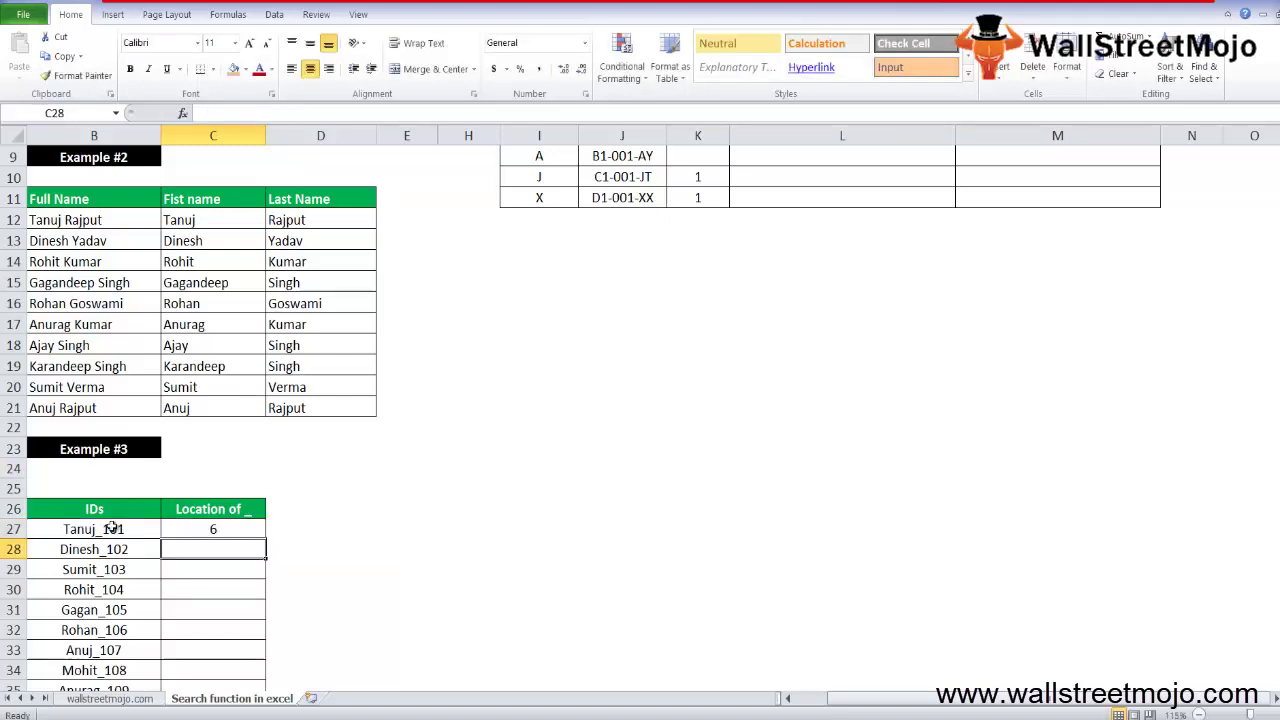
key(Up)
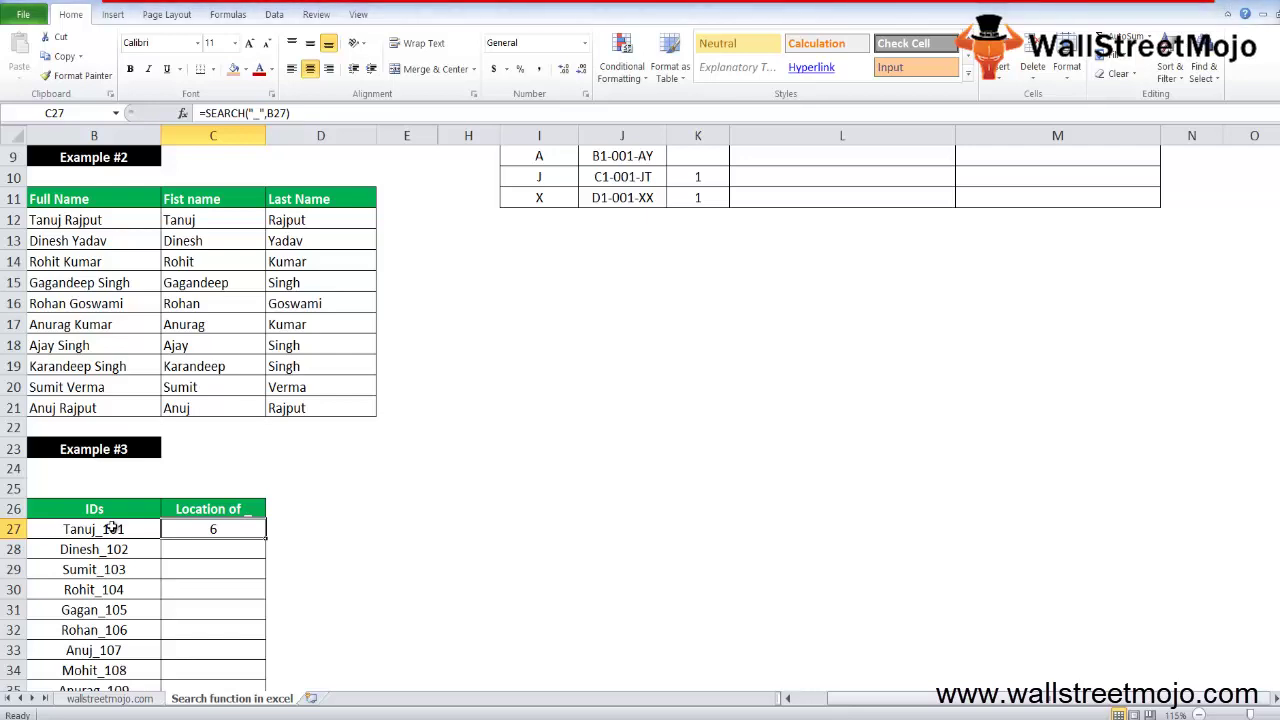
- Copy the underscore-position formula down C27:C36 for all ten IDs
key(shift+Down)
key(shift+Down)
key(shift+Down)
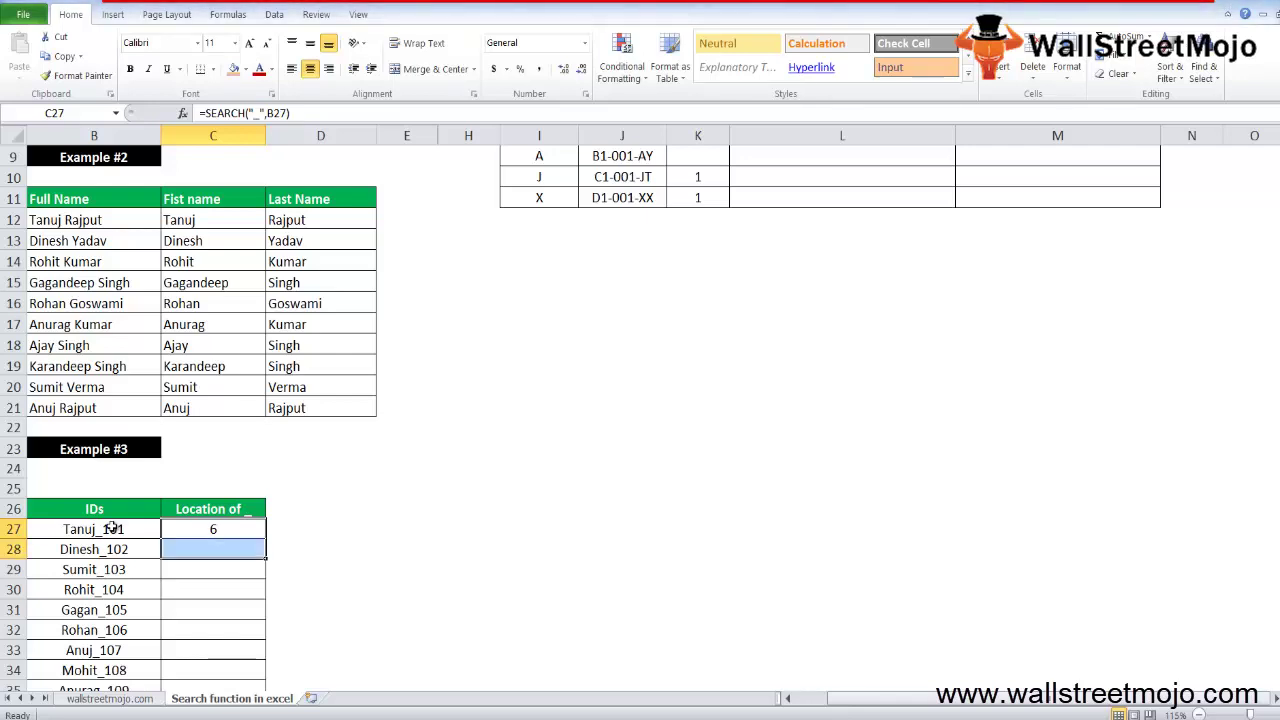
key(shift+Down)
key(shift+Down)
key(shift+Down)
key(shift+Down)
key(shift+Down)
key(shift+Down)
key(ctrl+d)
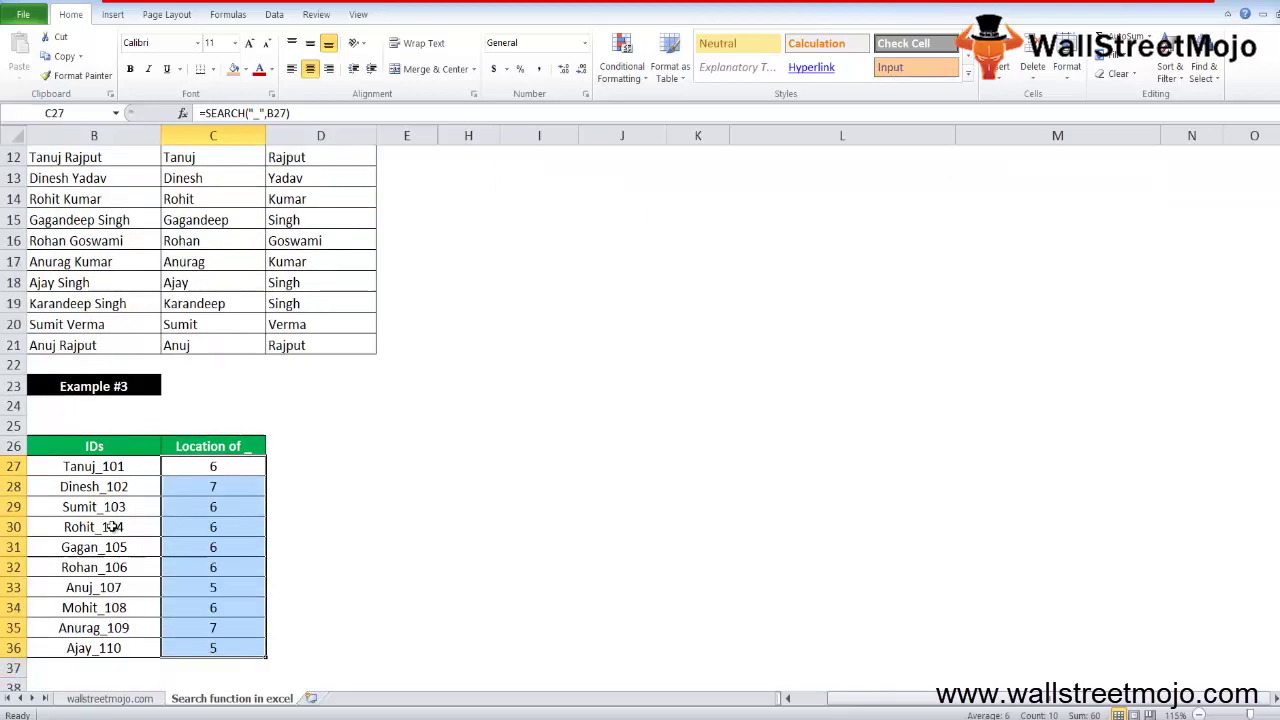
key(Down)
key(Up)
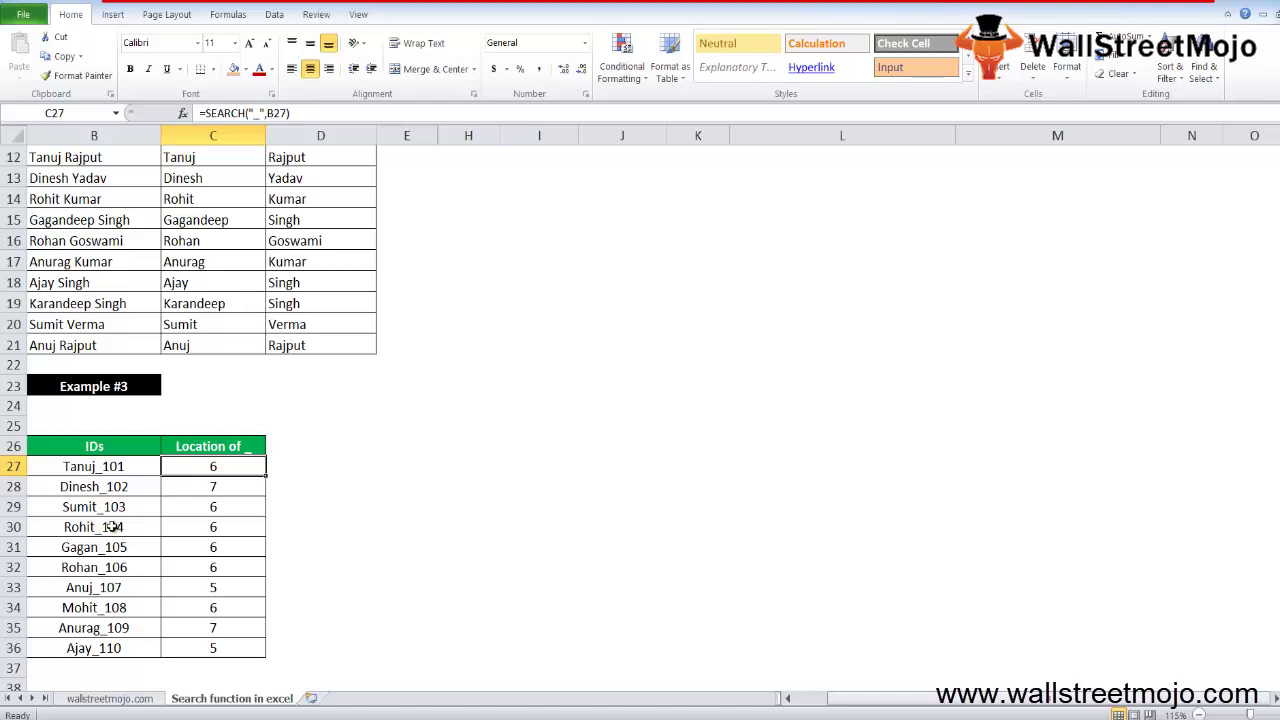
- Review Example #4's first row: Find 0, Text A1-001-ID, Start 1
key(Up)
key(Up)
key(Up)
key(Up)
key(Up)
key(Up)
key(Up)
key(Up)
key(Up)
key(Up)
key(Up)
key(Up)
key(Up)
key(Up)
key(Up)
key(Up)
key(Up)
key(Up)
key(Up)
key(Up)
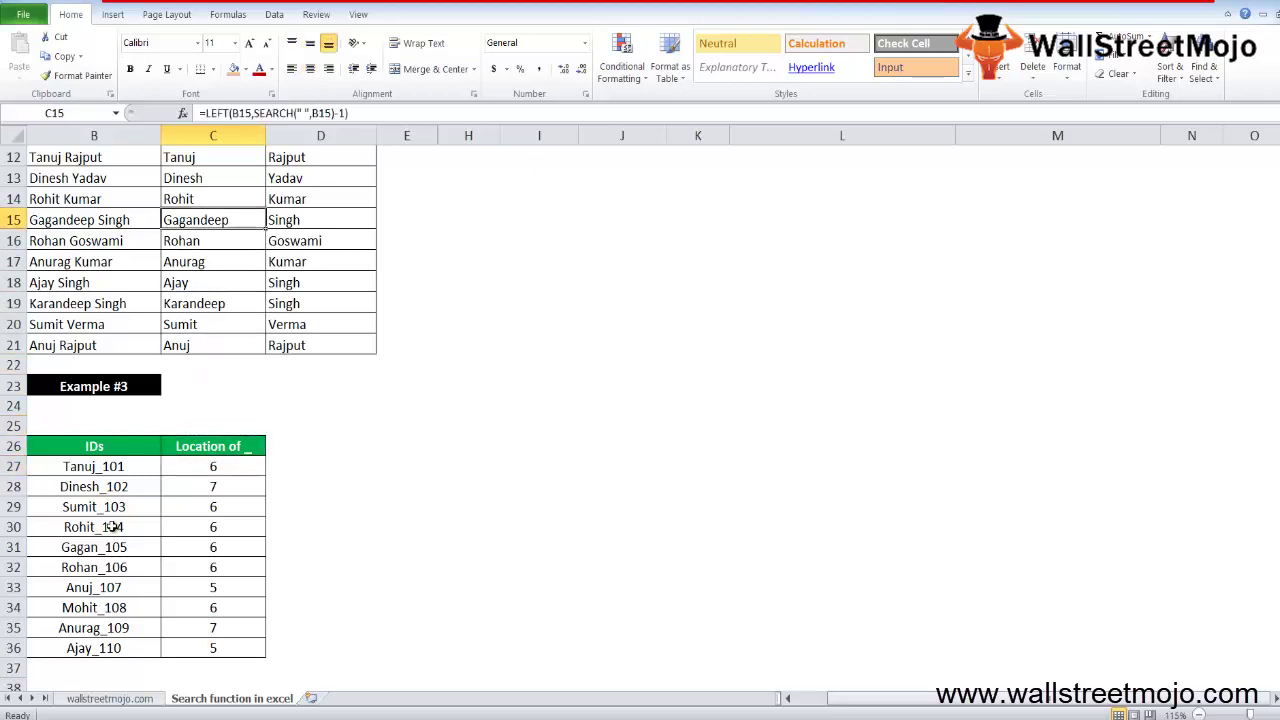
key(Right)
key(Down)
key(Down)
key(Down)
key(Down)
key(Down)
key(Down)
key(Down)
key(Right)
key(Right)
key(Right)
key(Right)
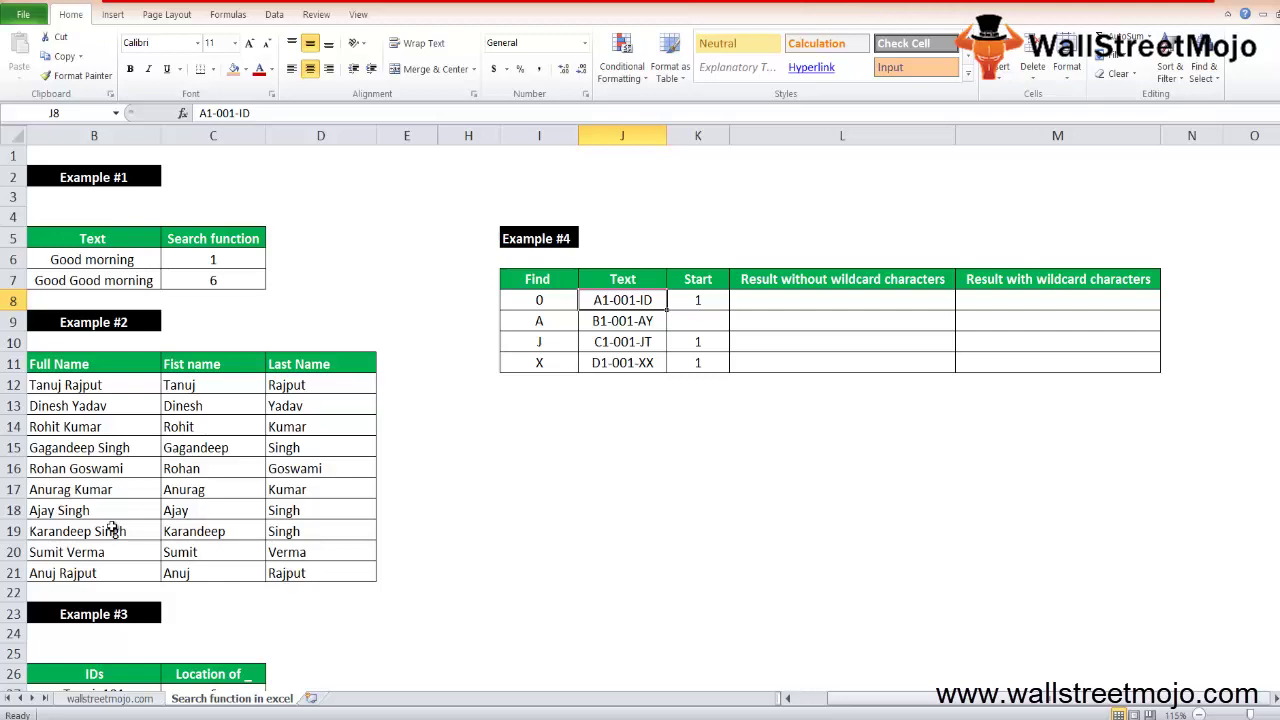
key(Right)
key(Right)
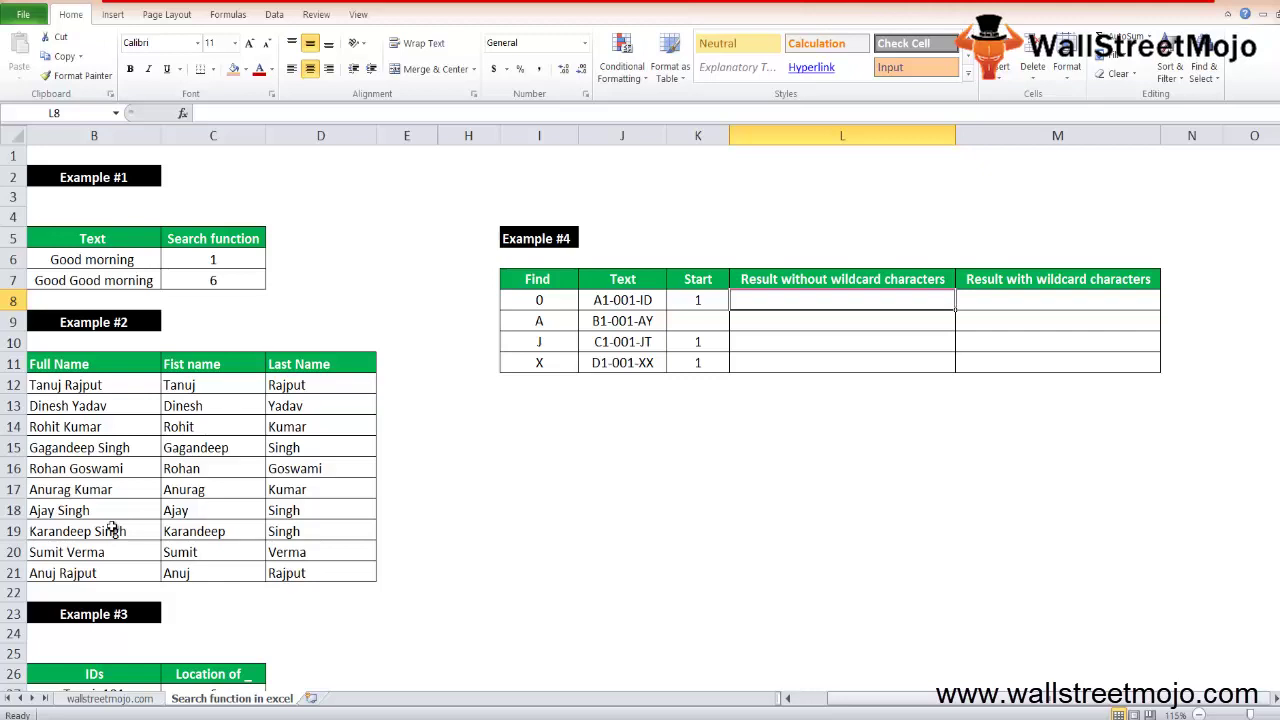
key(Left)
key(Left)
key(Left)
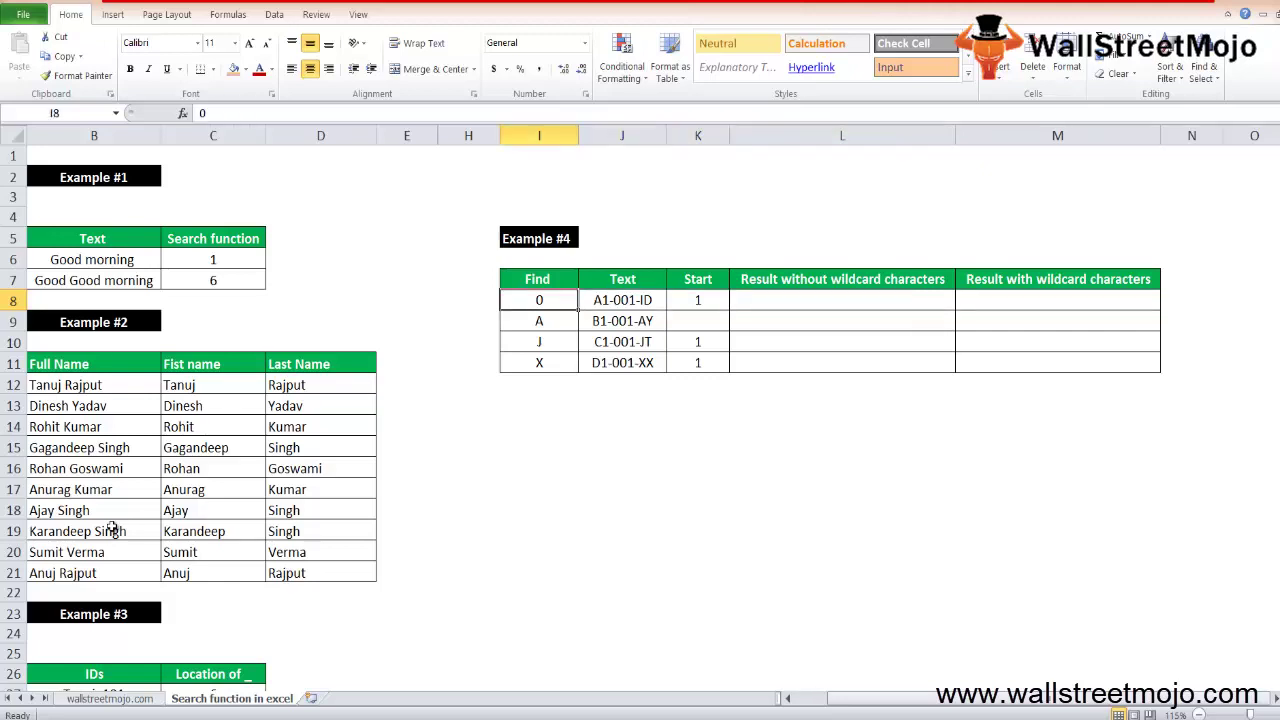
key(Right)
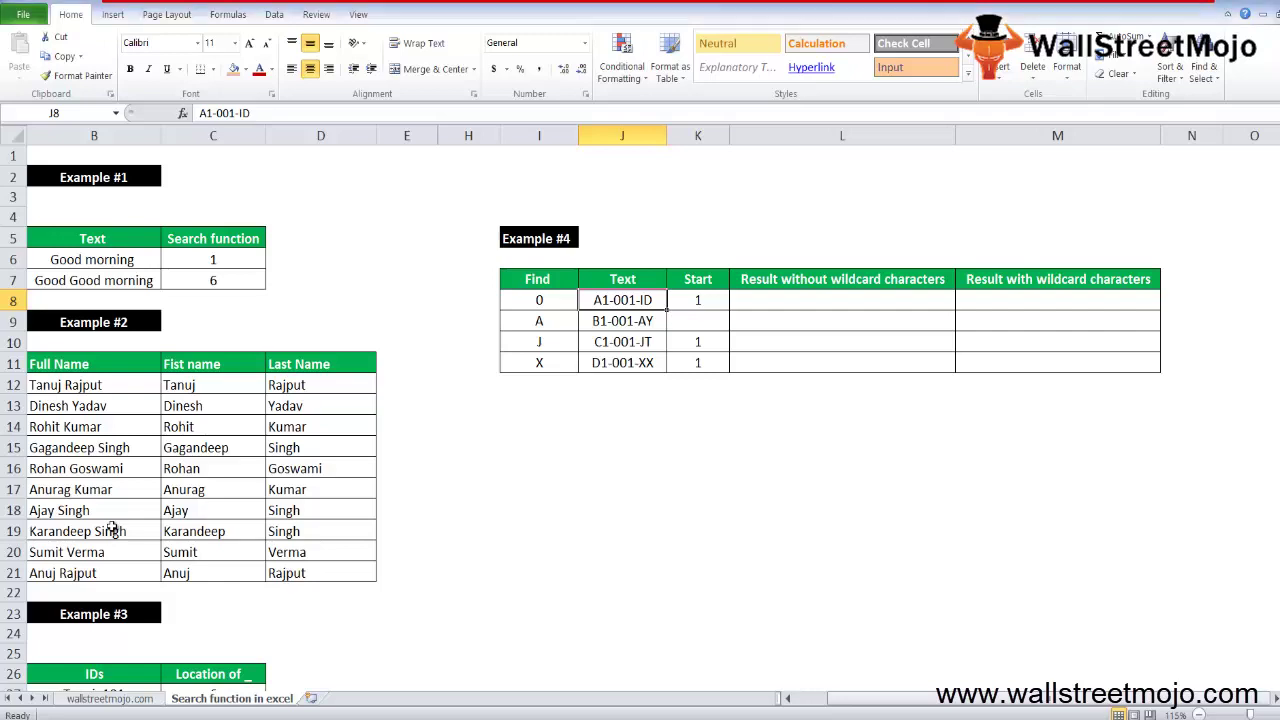
key(Right)
key(Right)
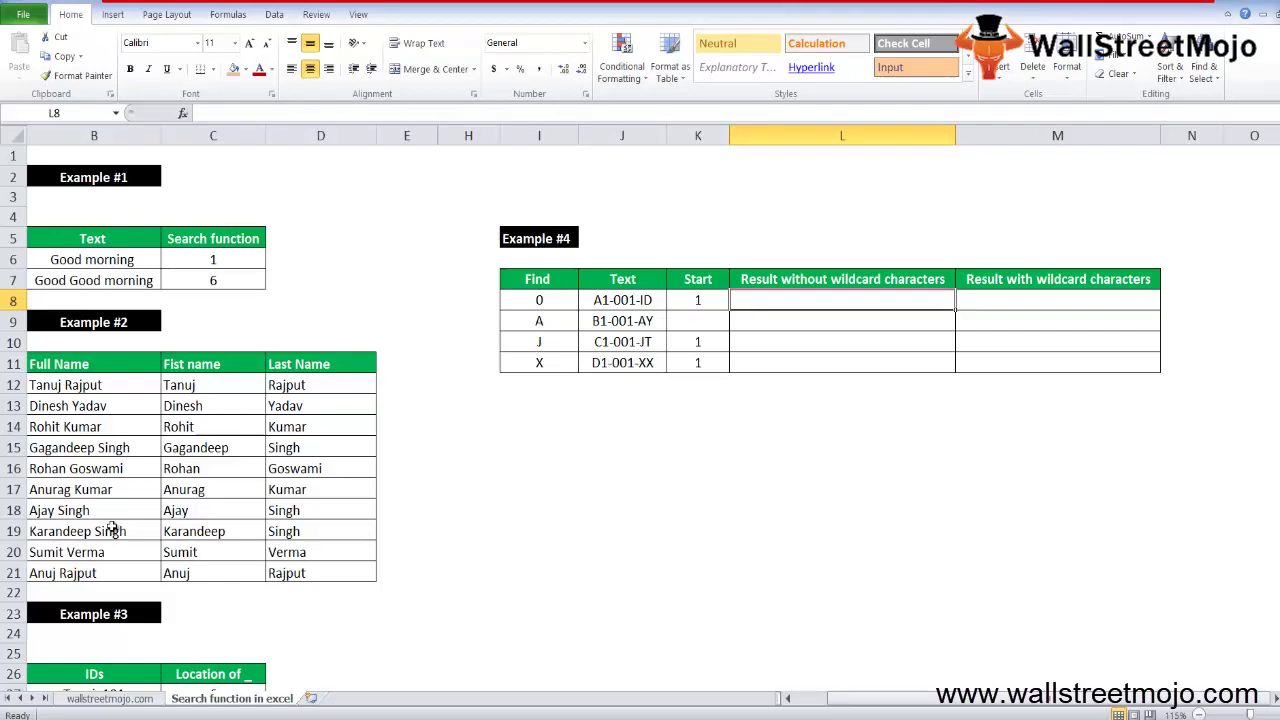
key(Left)
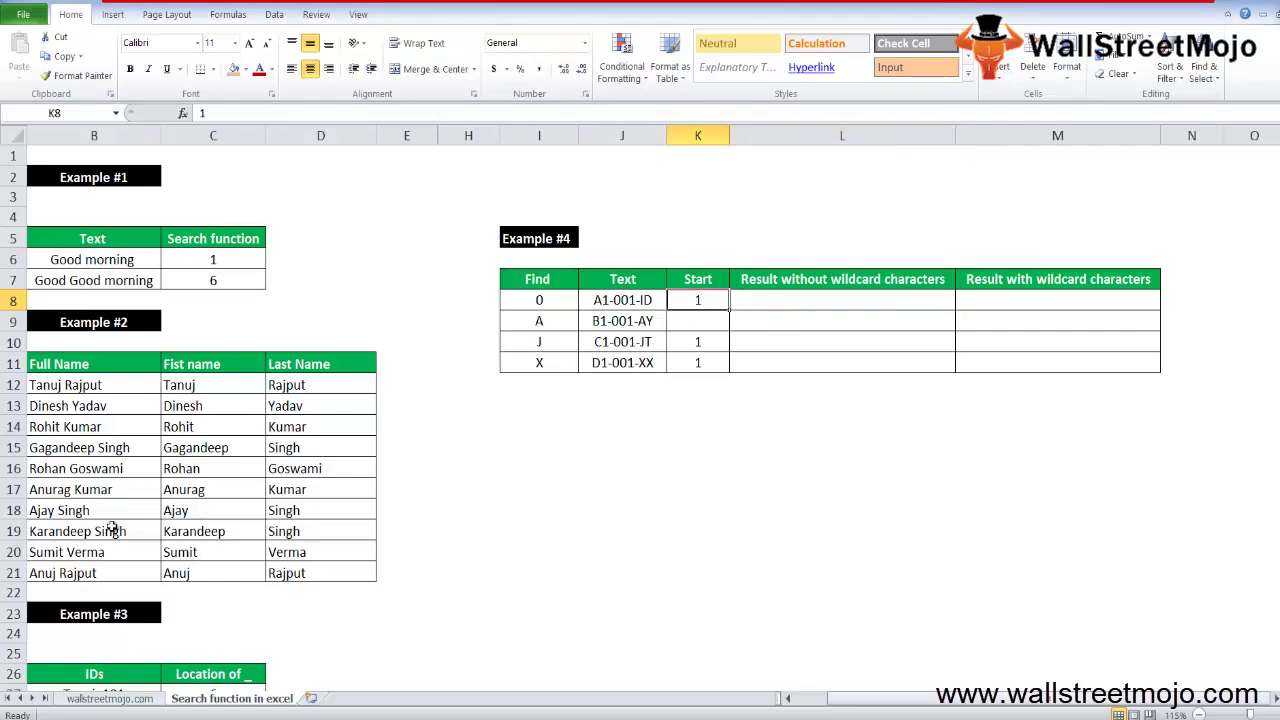
key(Right)
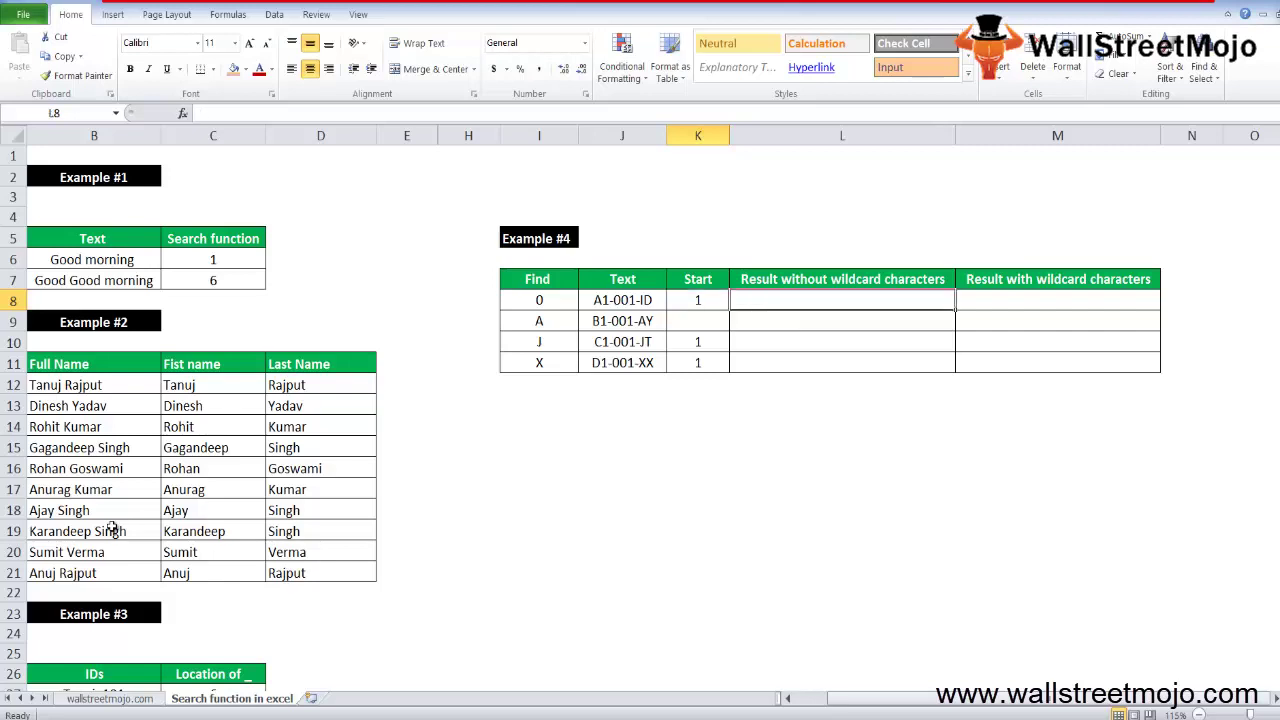
- Select the Example #4 result cells, then move down to the empty rows 54–80
key(shift+Right)
key(shift+Down)
key(shift+Down)
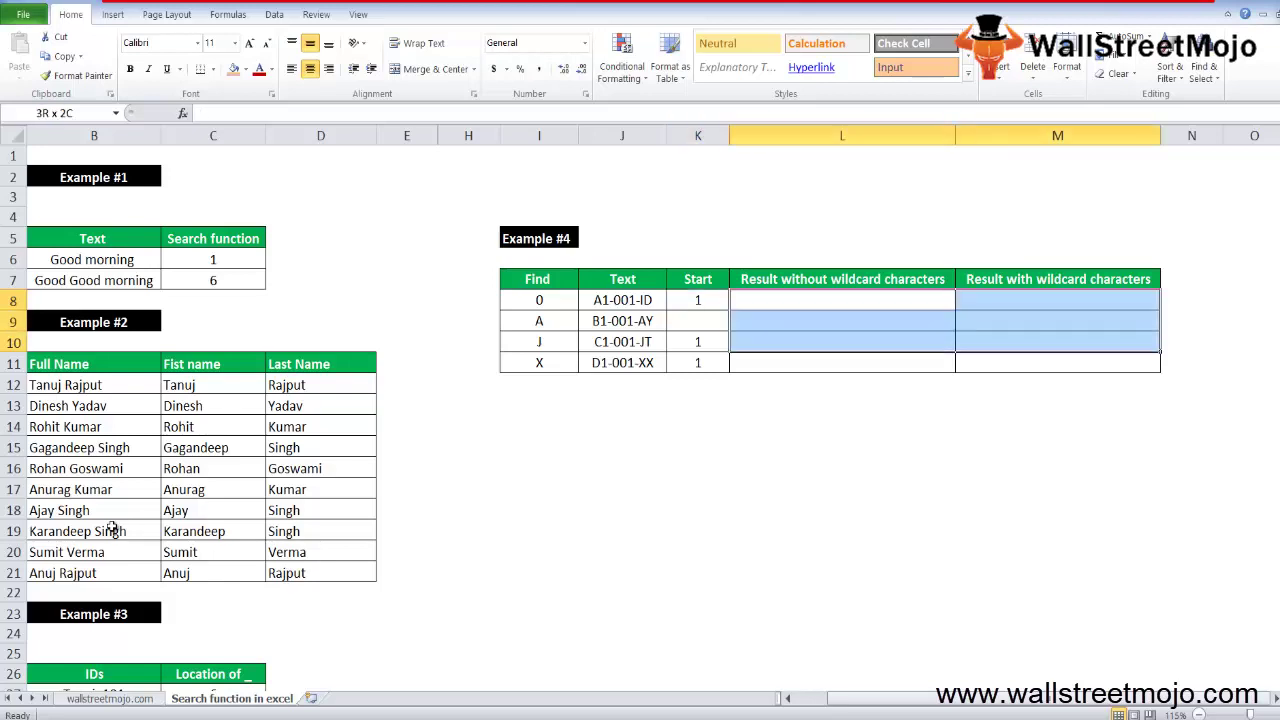
key(shift+Up)
key(shift+Up)
key(shift+Left)
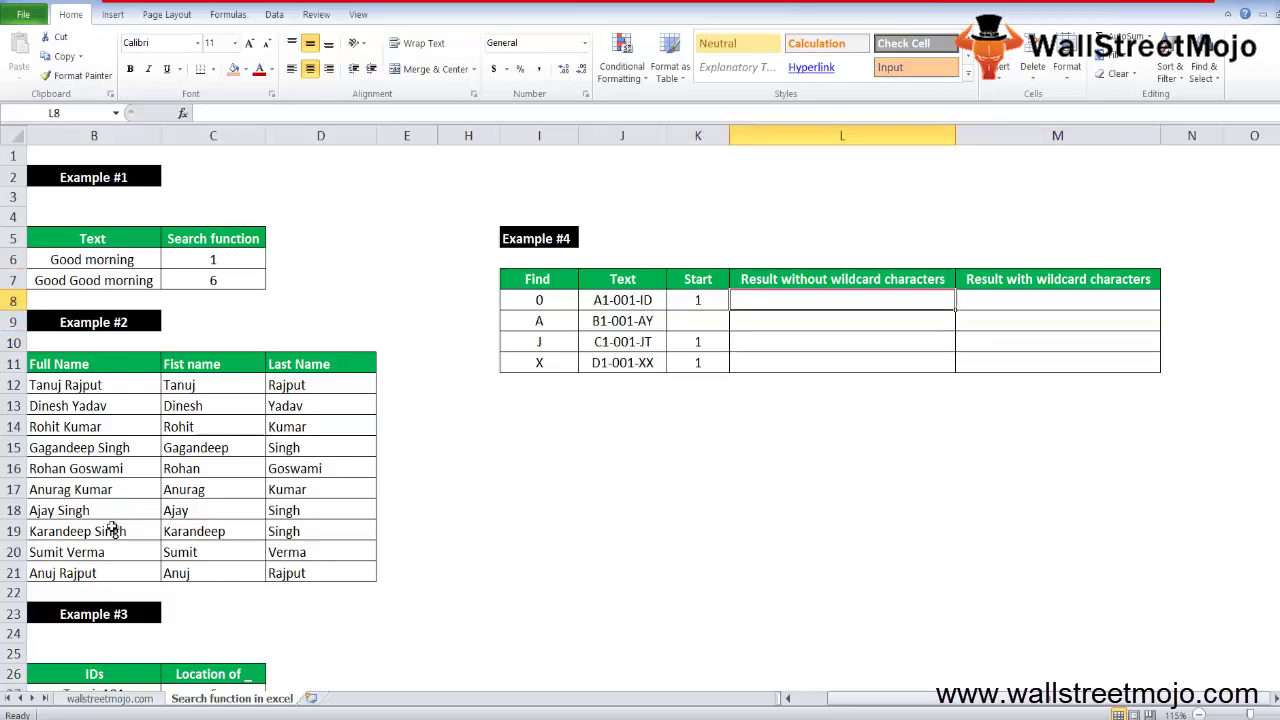
key(shift+Right)
key(shift+Down)
key(Down)
key(Down)
key(Down)
key(Down)
key(Down)
key(Down)
key(Down)
key(Down)
key(Down)
key(Down)
key(Down)
key(Down)
key(Down)
key(Down)
key(Down)
key(Down)
key(Down)
key(Down)
key(Down)
key(Down)
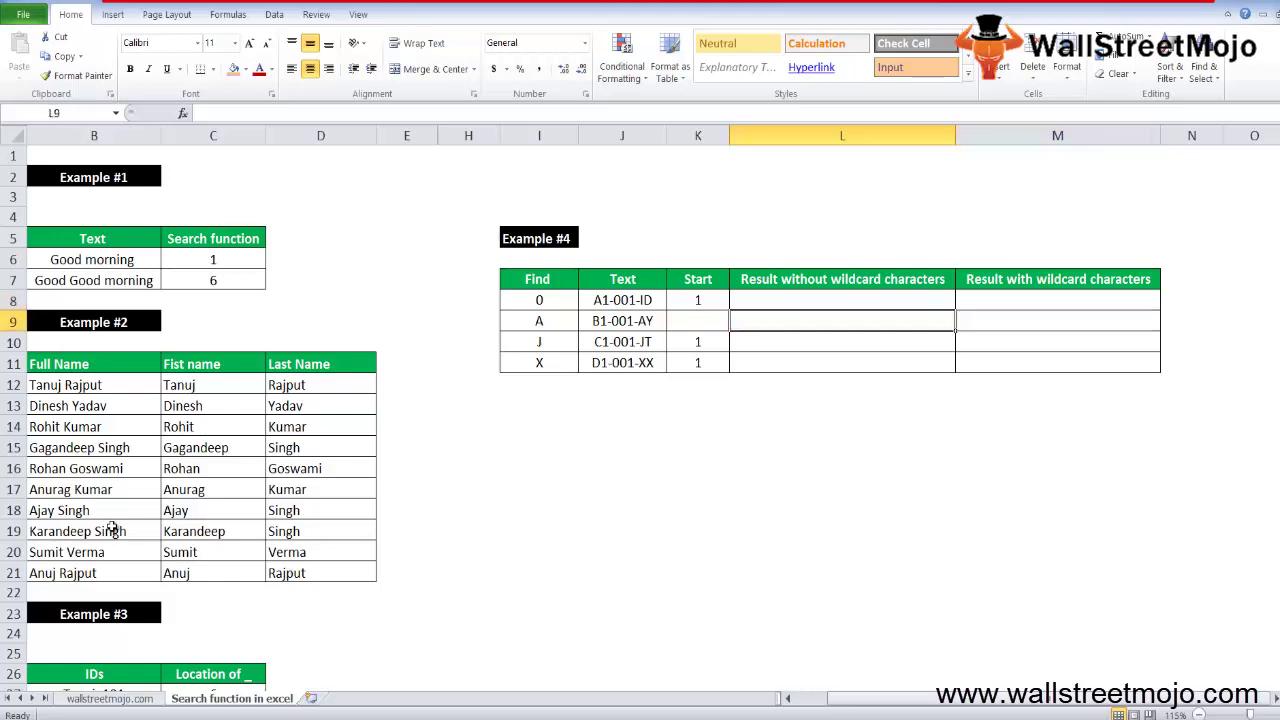
- Enter the note '* Not case sensitive' in C56
key(Page_Down)
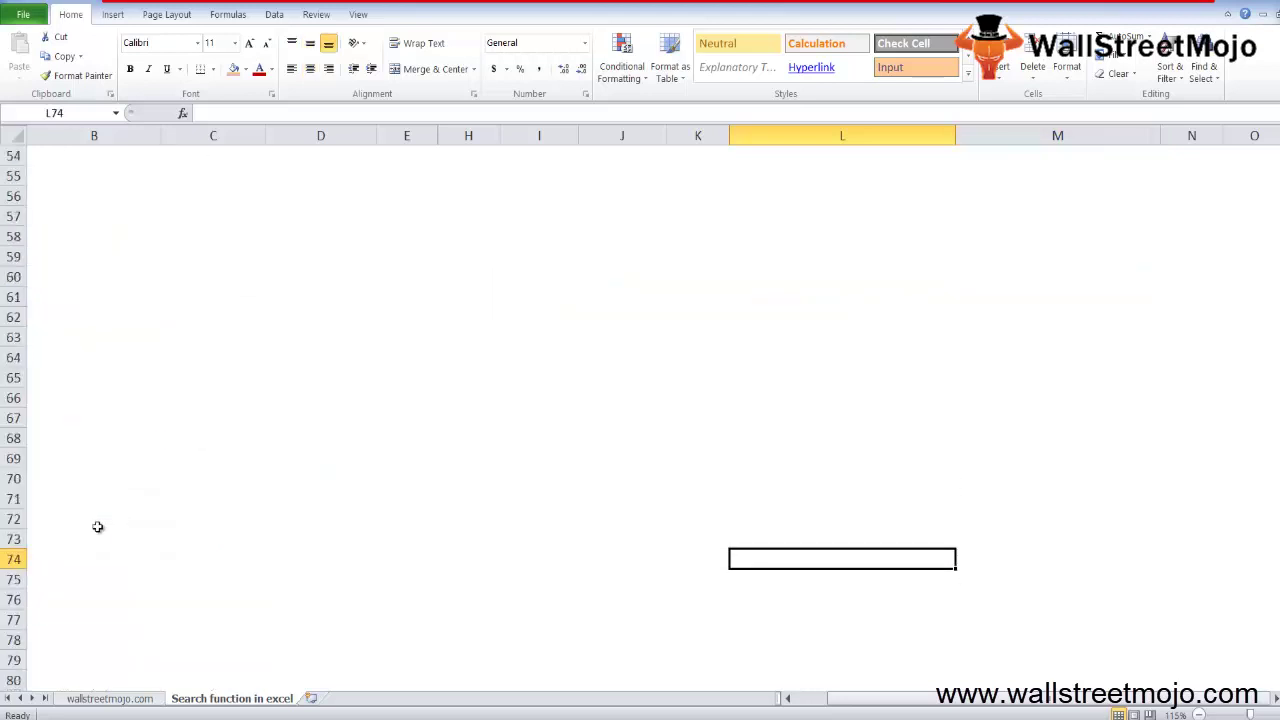
click(185, 192)
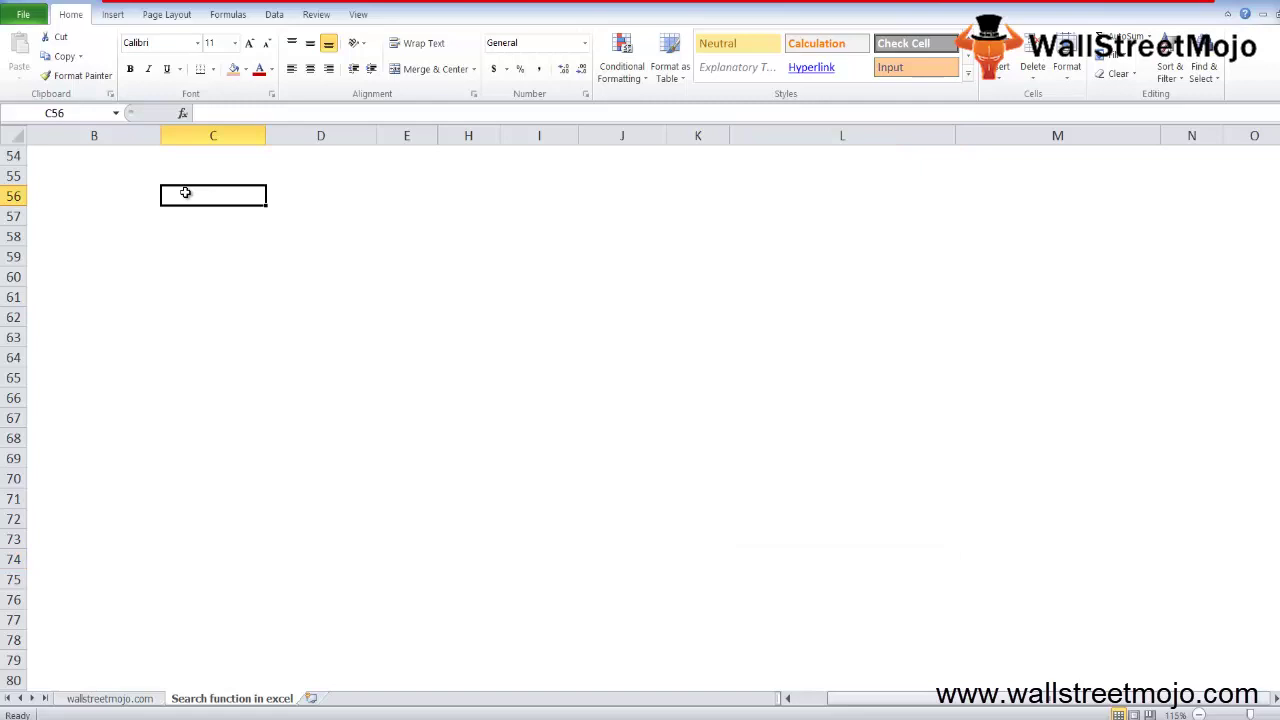
text(*)
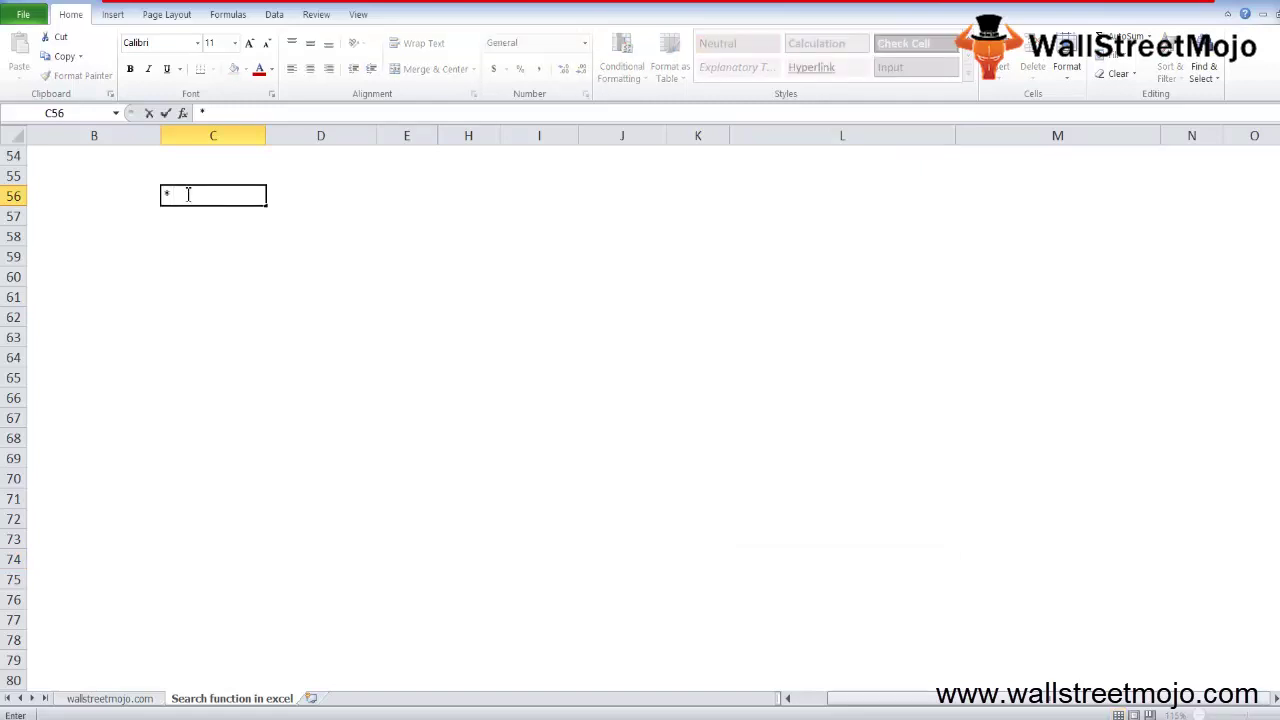
text( Not)
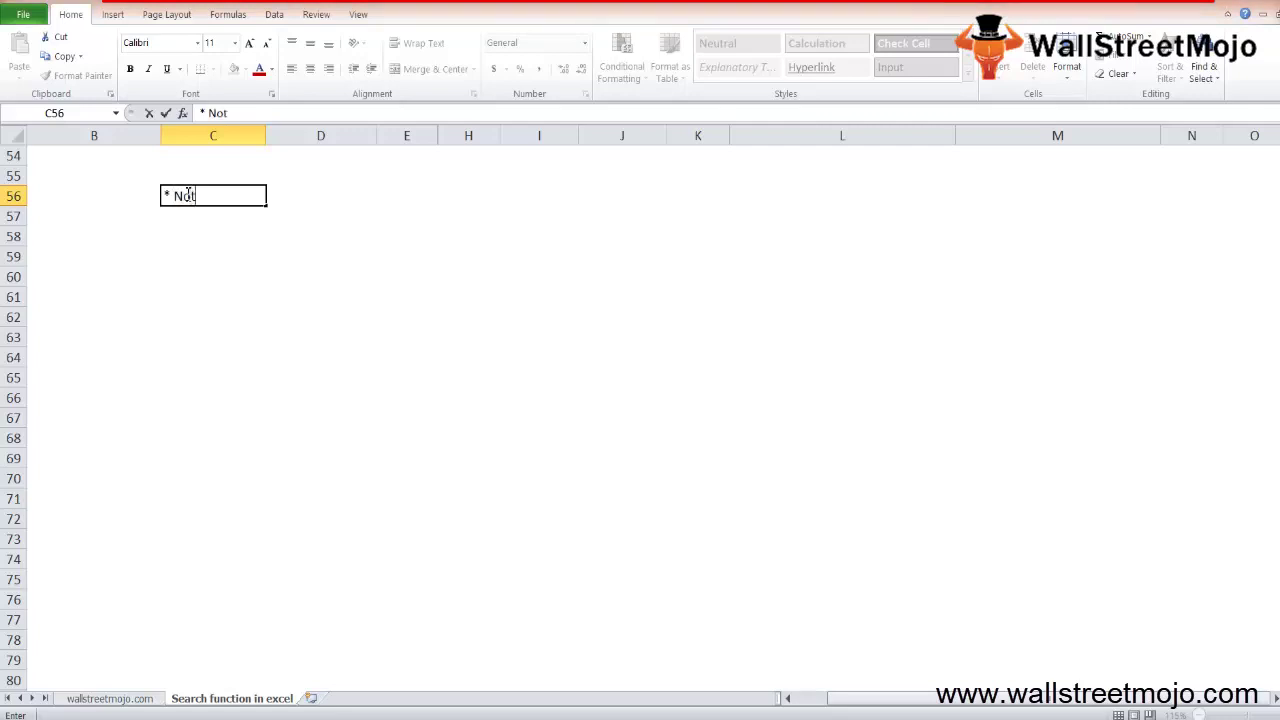
text( case sensitive)
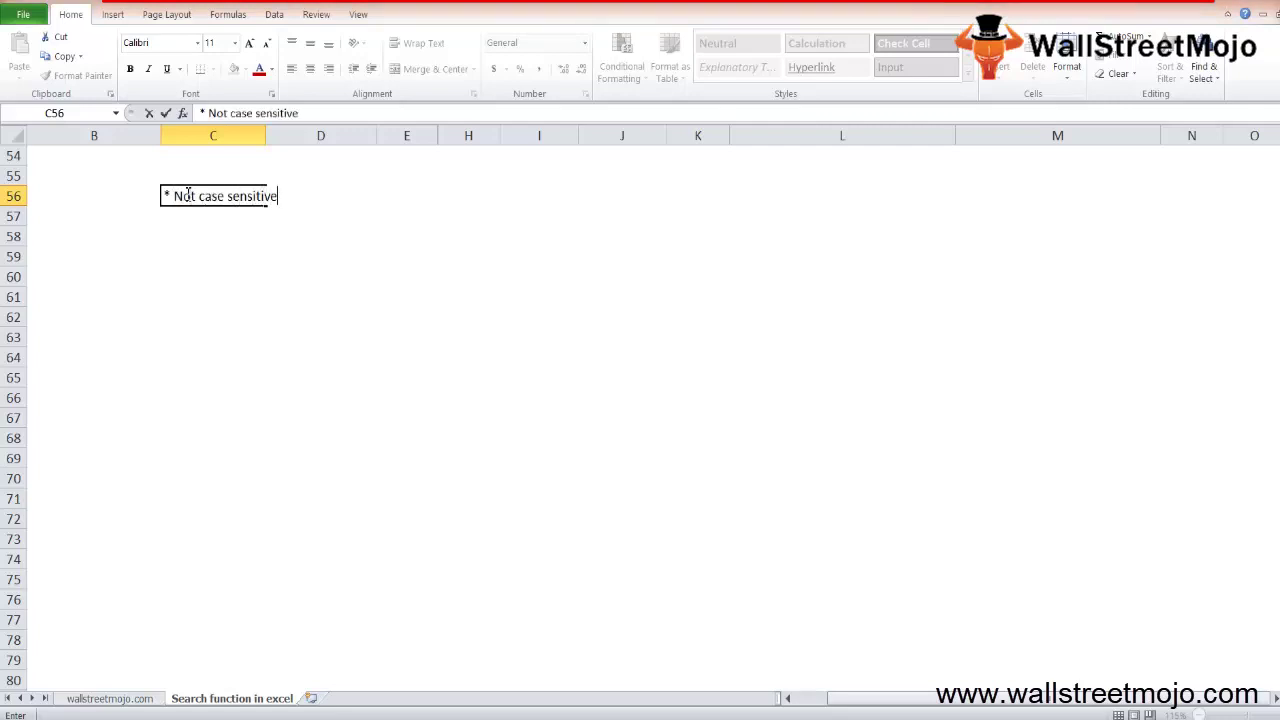
key(Return)
- Add a capitalised-versus-lowercase name example in C57, then type '*? * _' in C59
text(*)
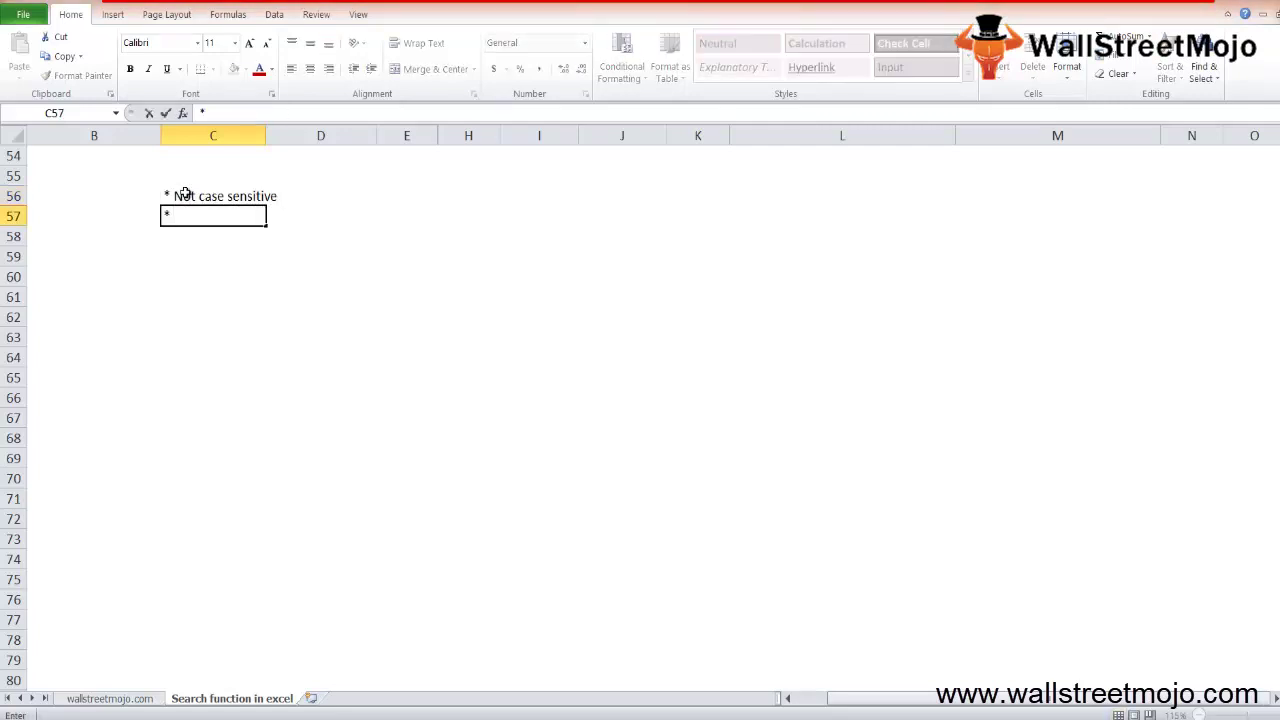
text( Tanuj or tanuj)
key(Return)
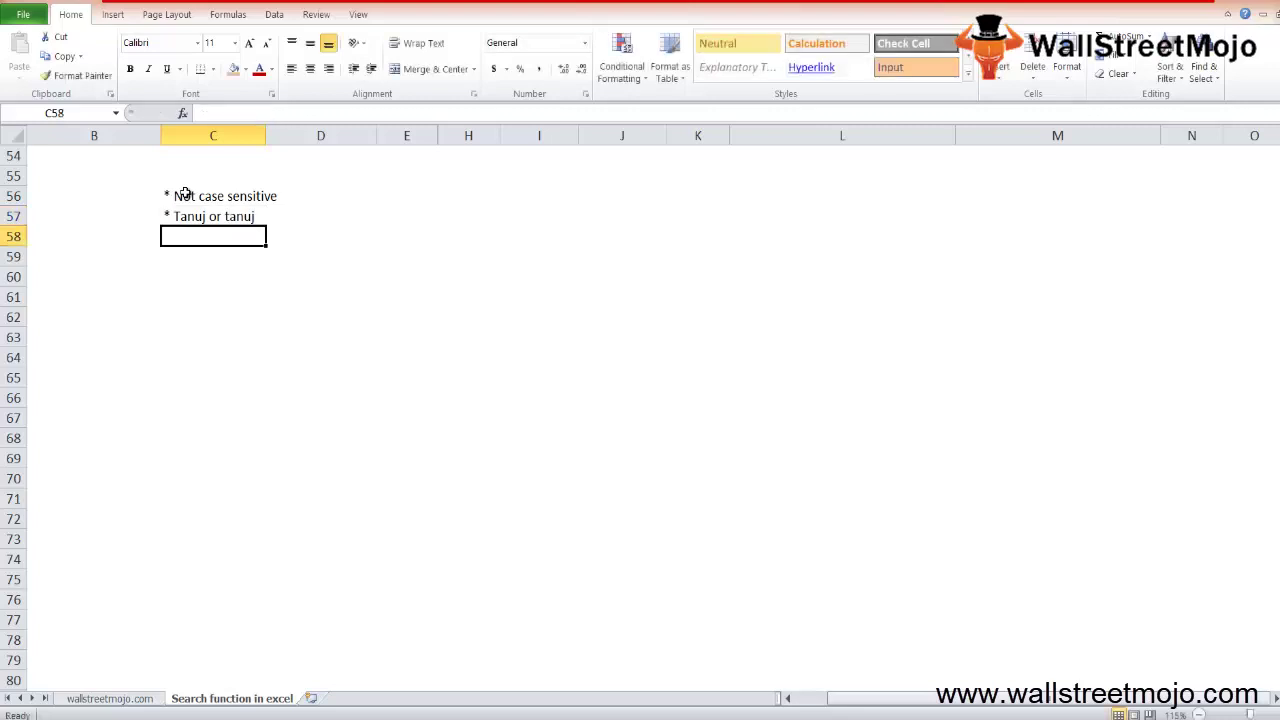
key(Return)
text(*)
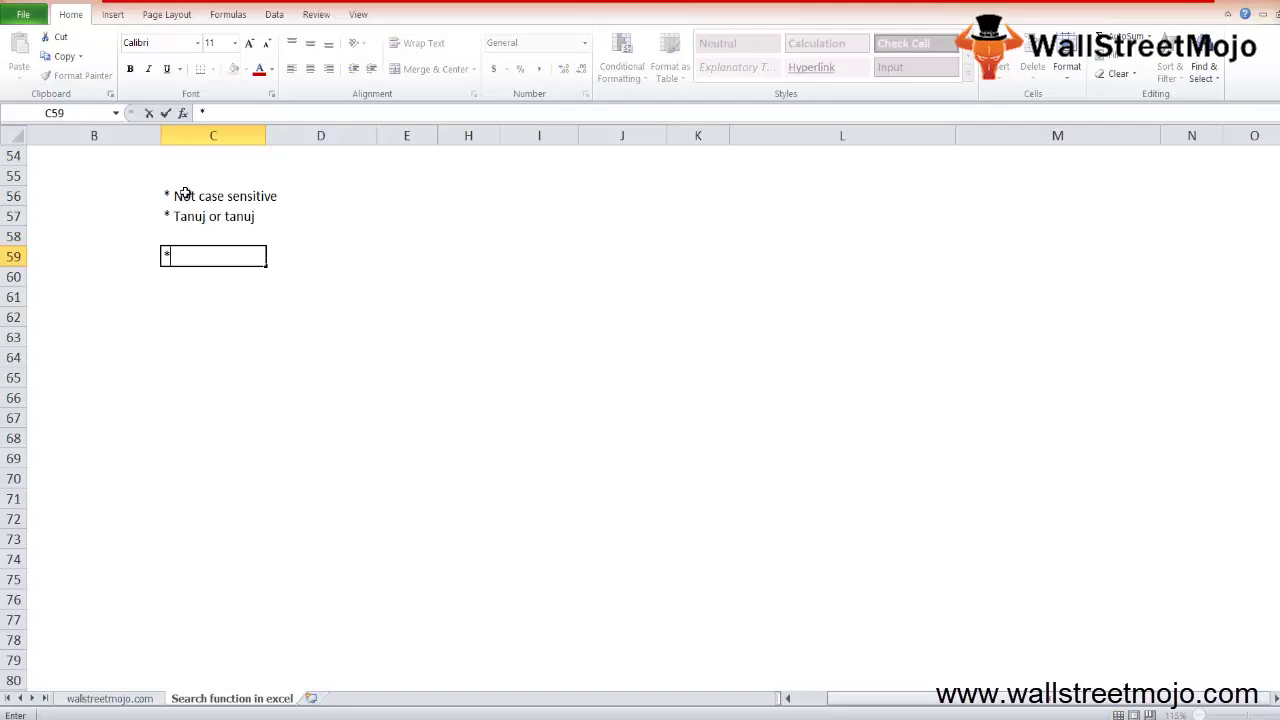
text(? * _)
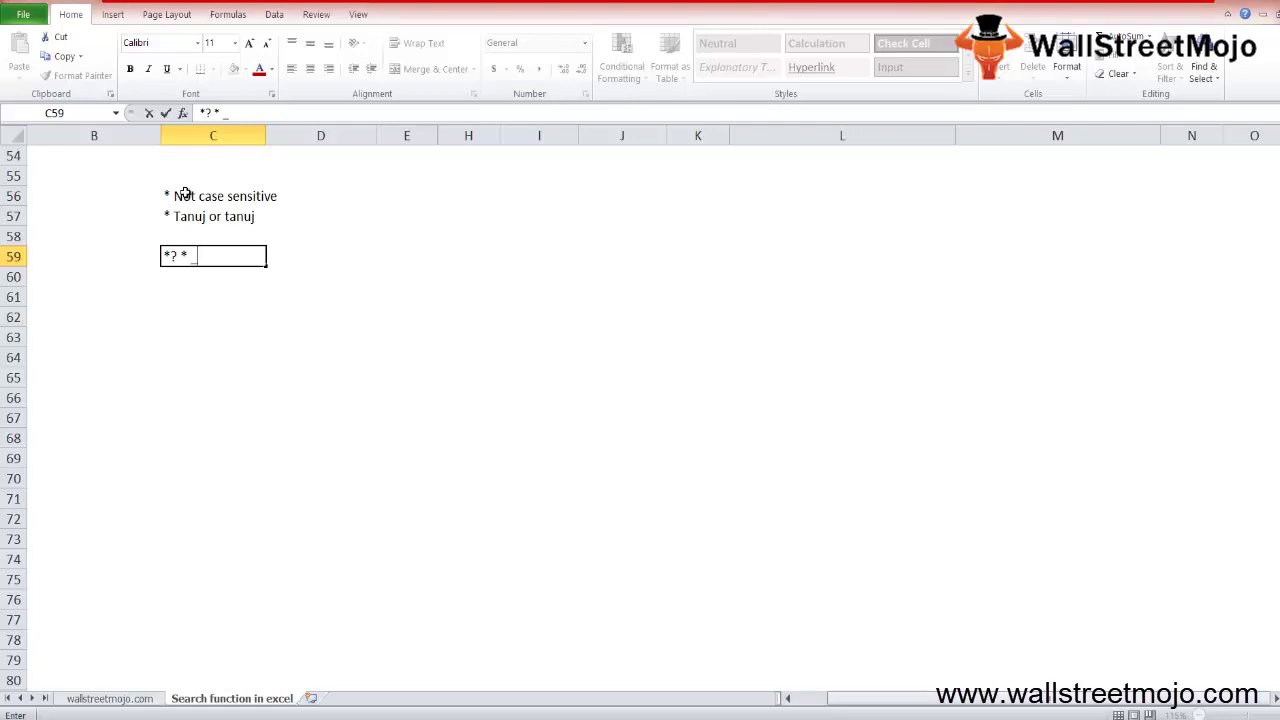
- Commit the '*? * _' line and list the wildcards ?, * and ~ in C60:C62
key(Return)
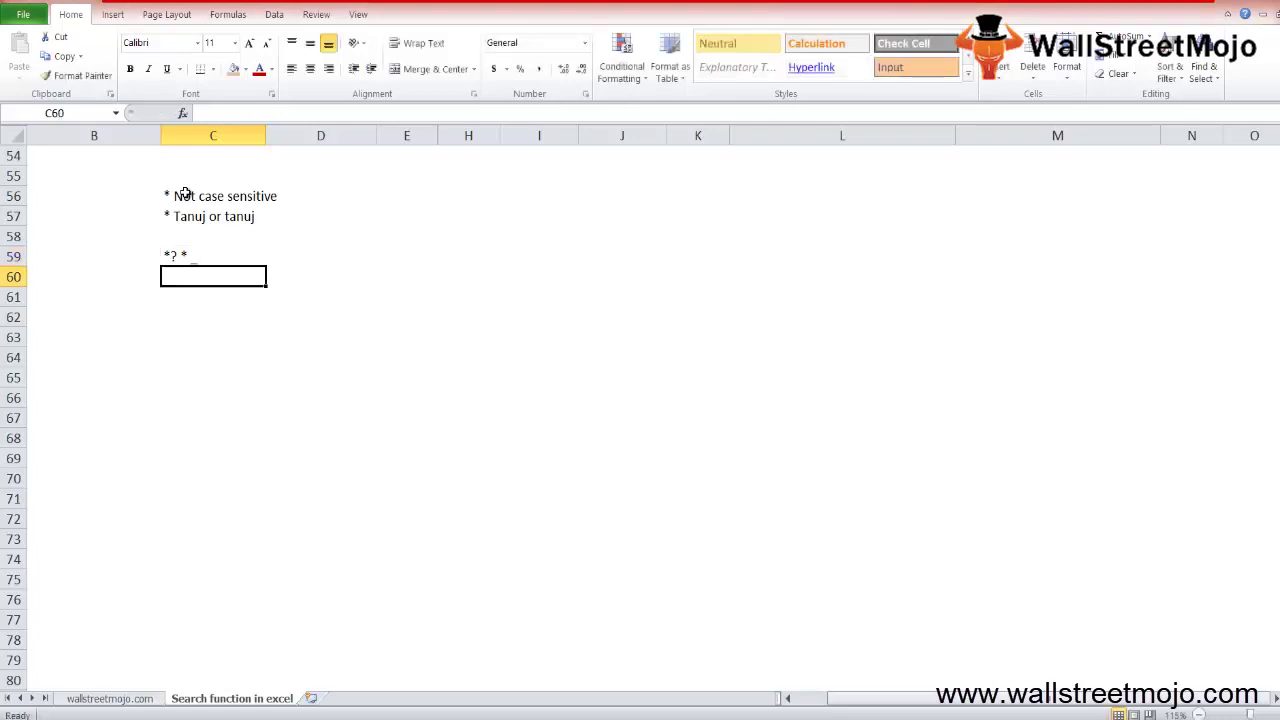
text(?)
key(Return)
text(*)
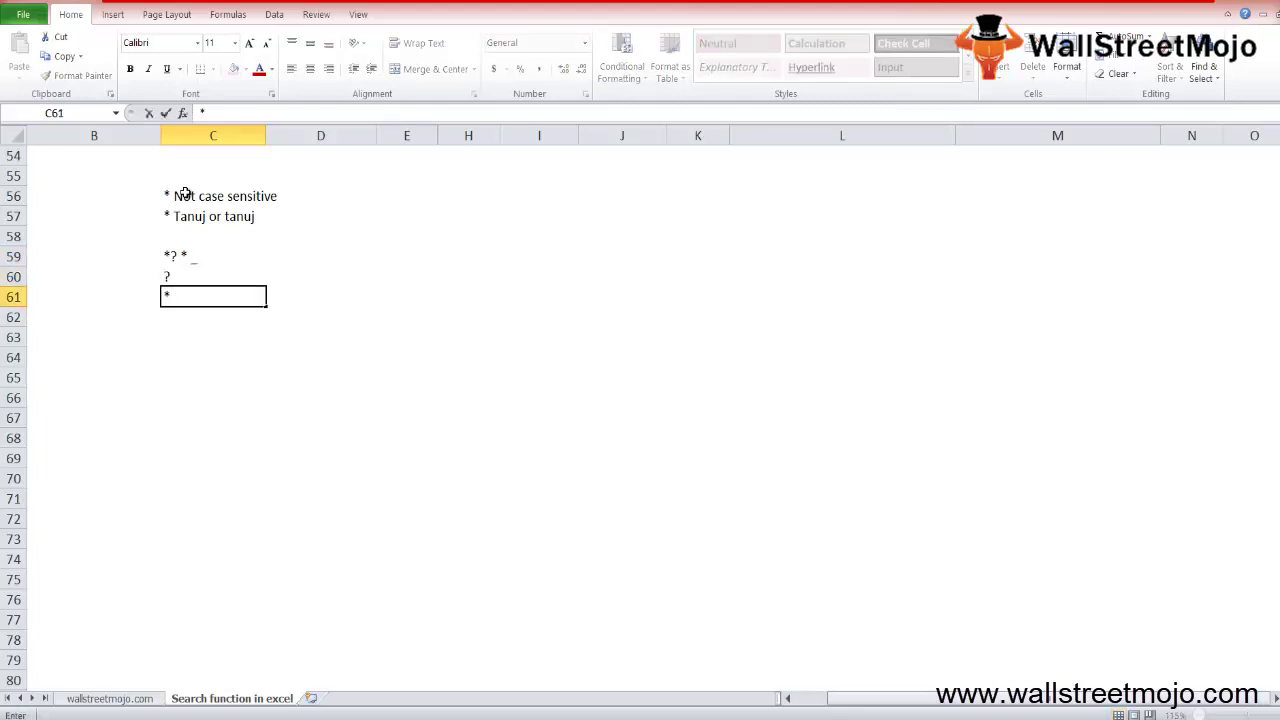
key(Return)
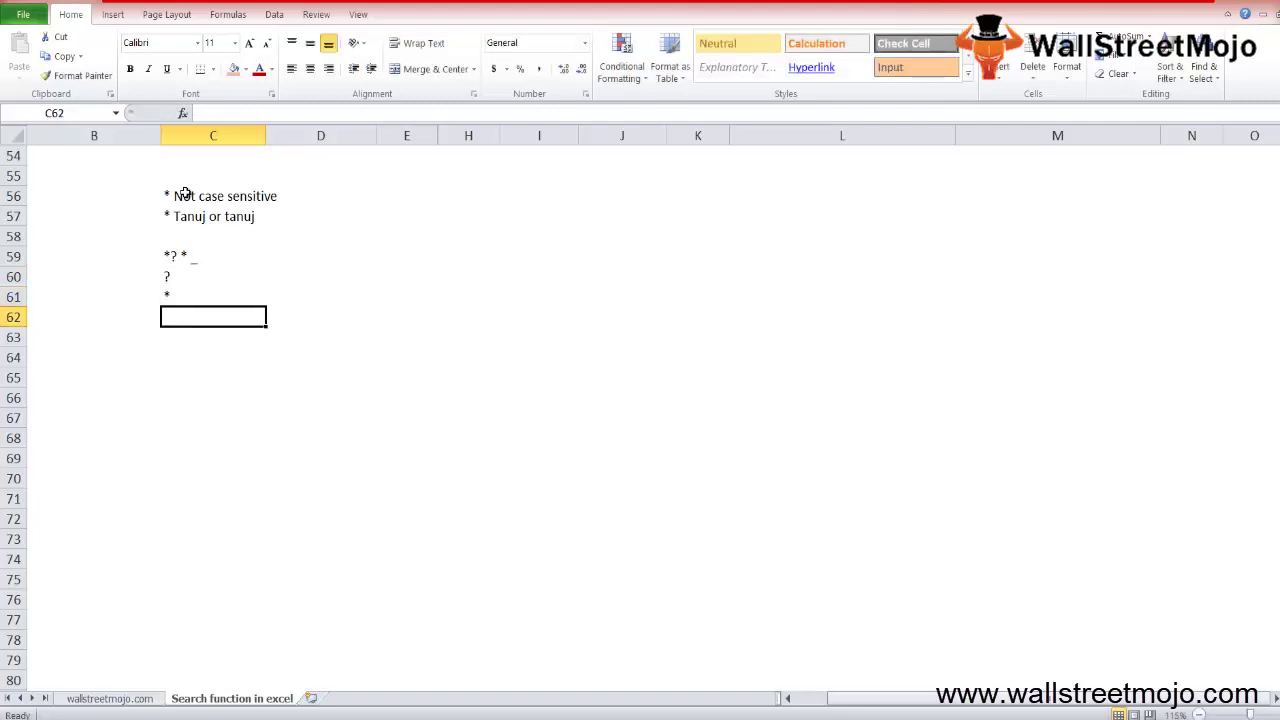
key(Up)
key(Up)
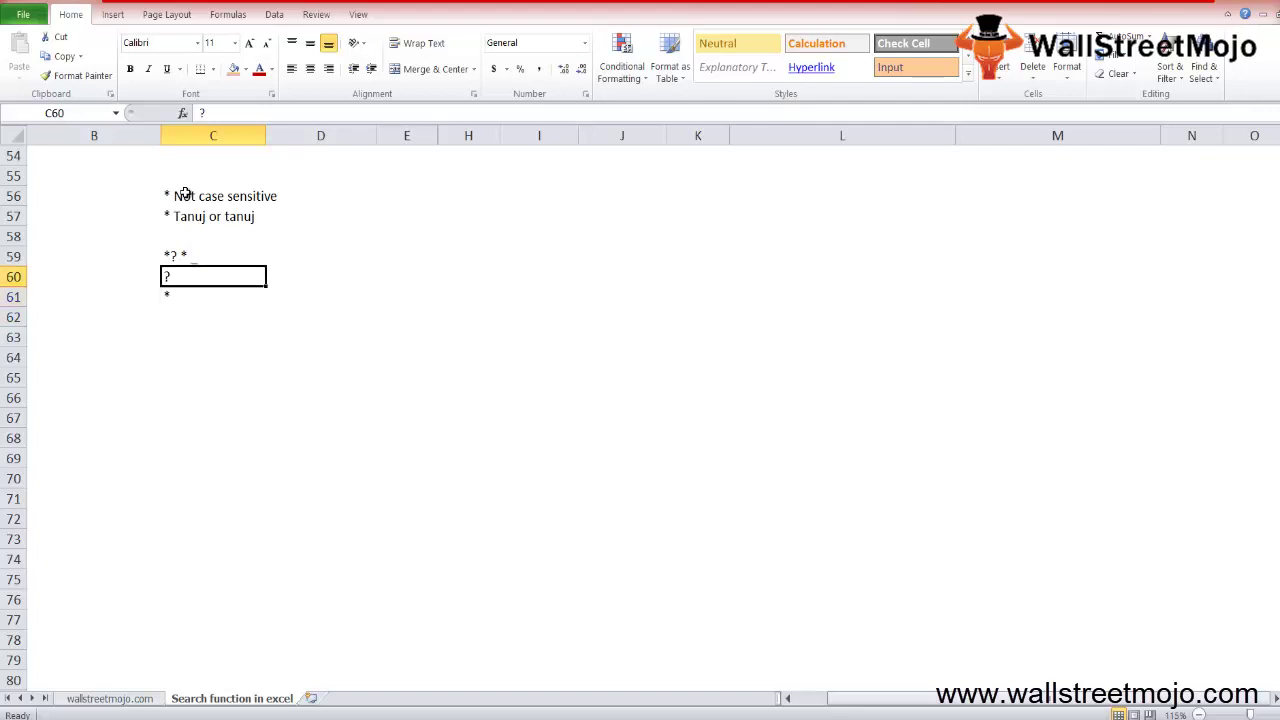
key(Down)
key(Down)
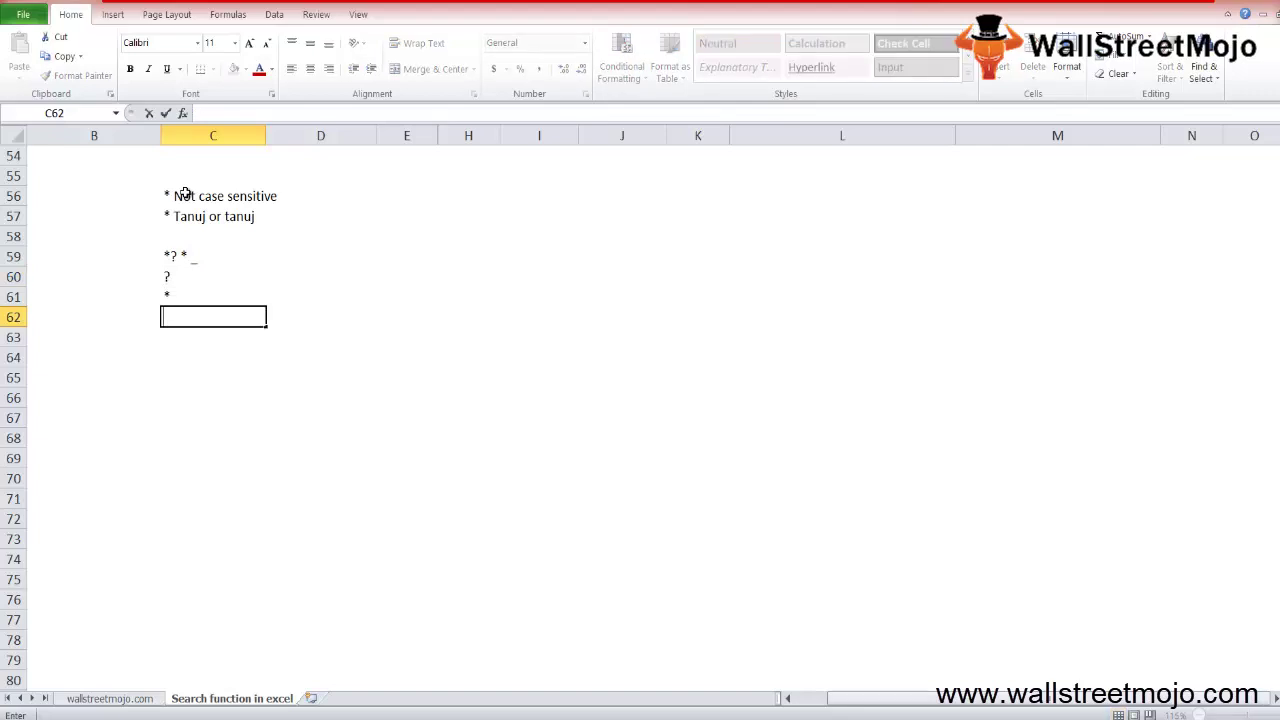
text(~)
key(Return)
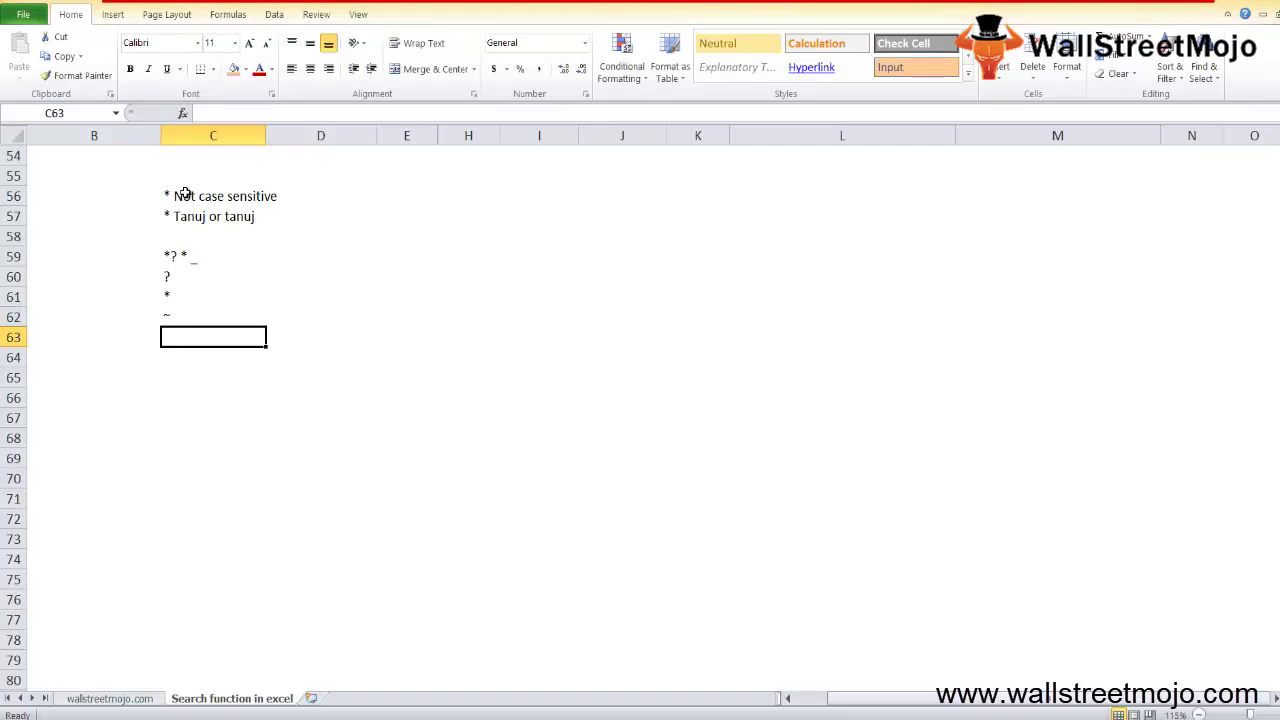
key(Return)
key(Return)
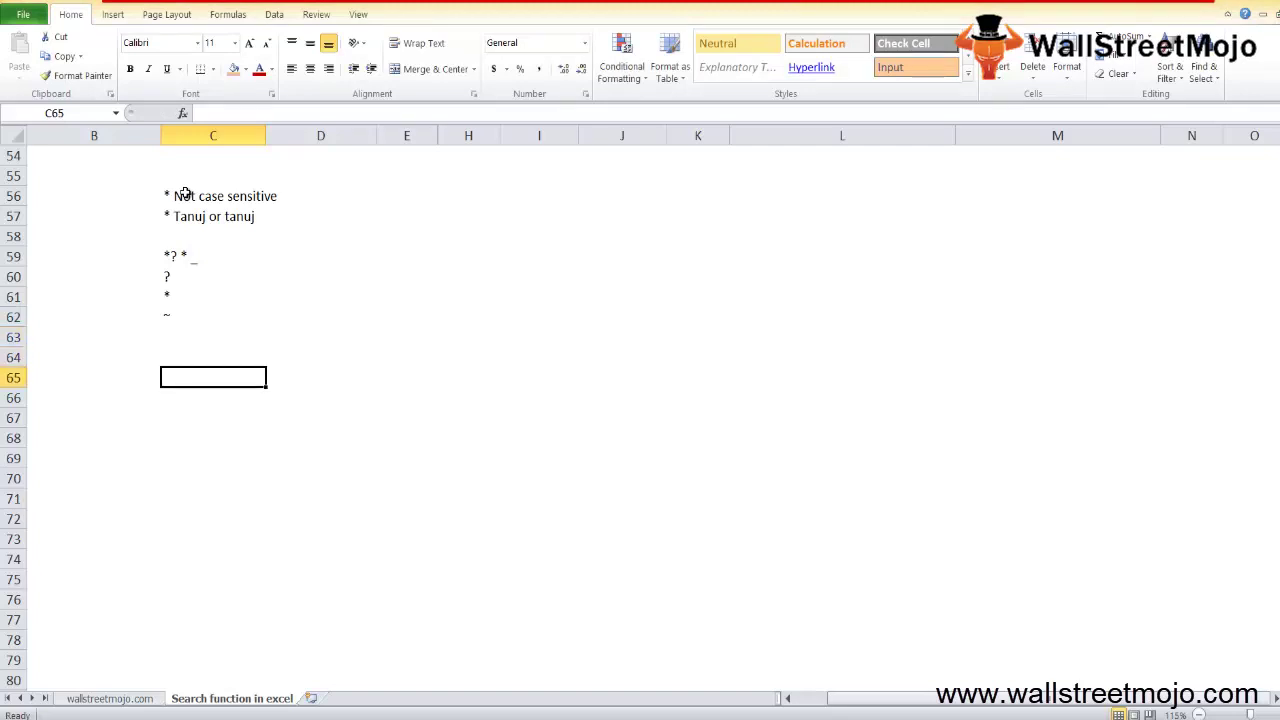
key(Return)
key(Return)
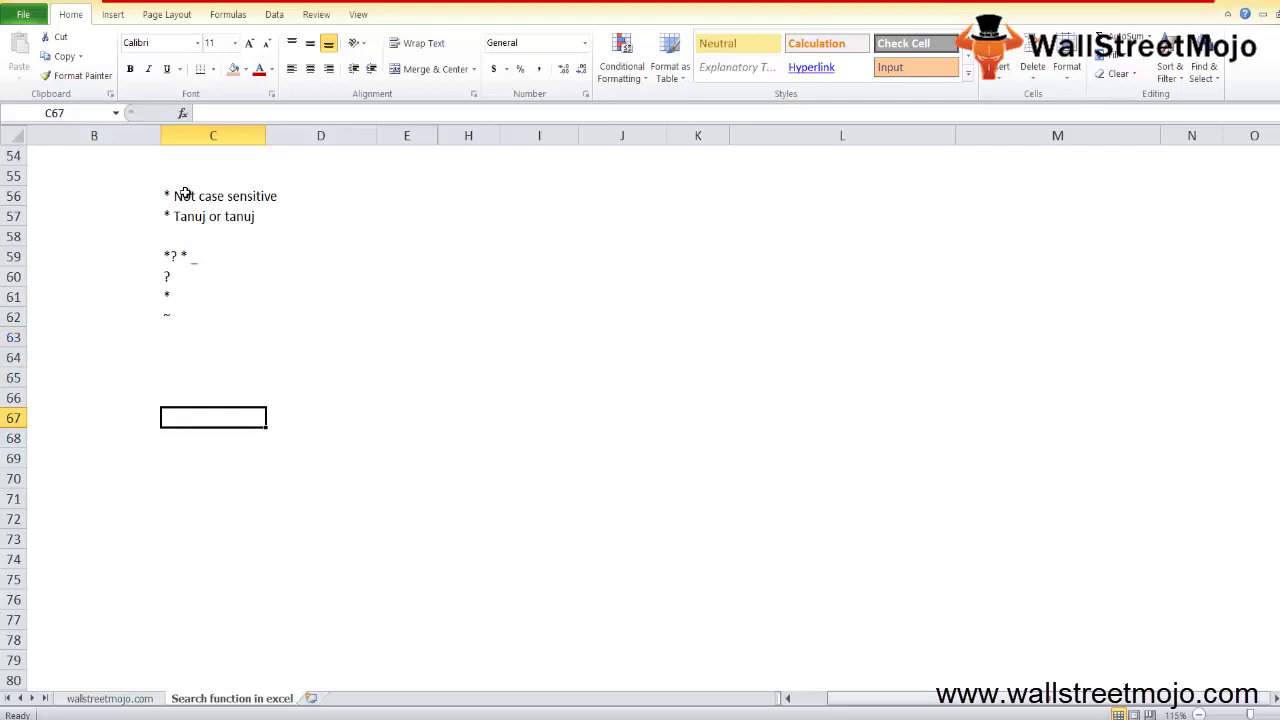
key(Up)
key(Up)
key(Up)
key(Up)
key(Up)
key(Up)
key(Up)
key(Up)
key(Up)
key(Up)
key(Up)
key(Up)
key(Up)
key(Up)
key(Up)
key(Up)
key(Up)
key(Up)
key(Up)
key(Up)
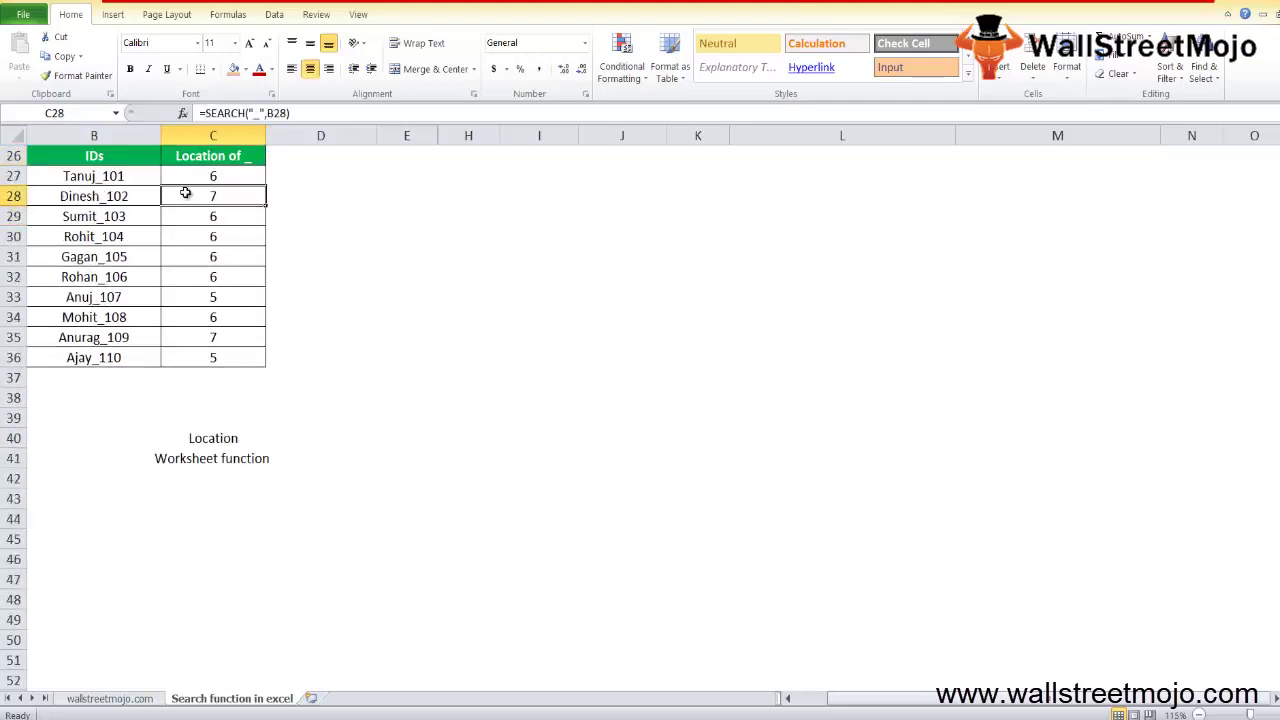
- Change C27's formula to =SEARCH("_",B26) so it references the header row
key(Up)
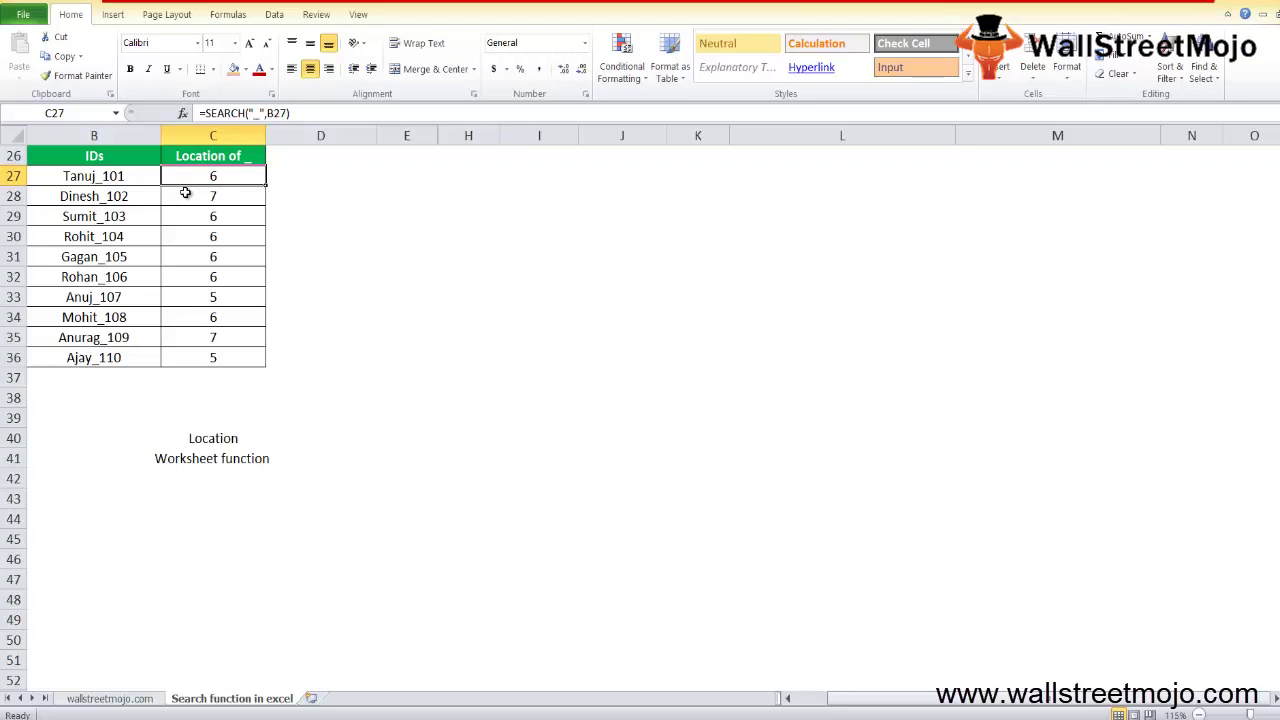
key(Left)
key(Left)
key(Right)
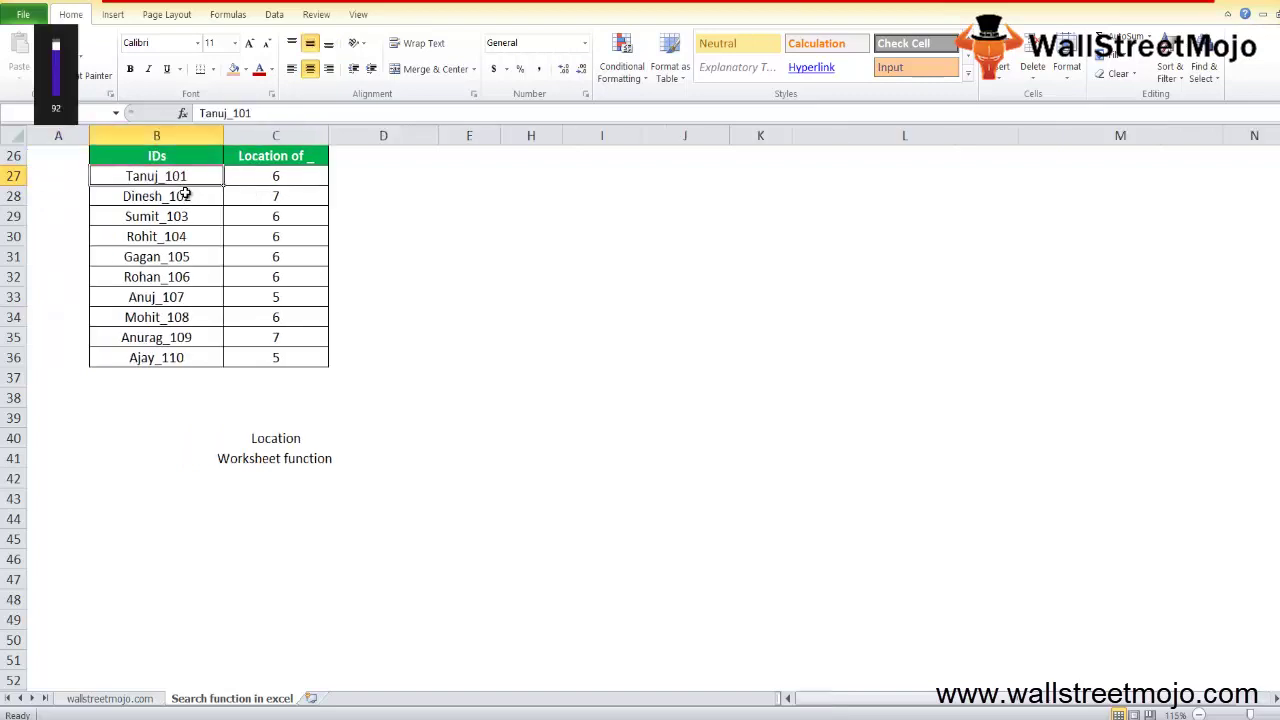
key(Right)
key(F2)
key(Left)
key(Left)
key(Left)
key(Left)
key(Left)
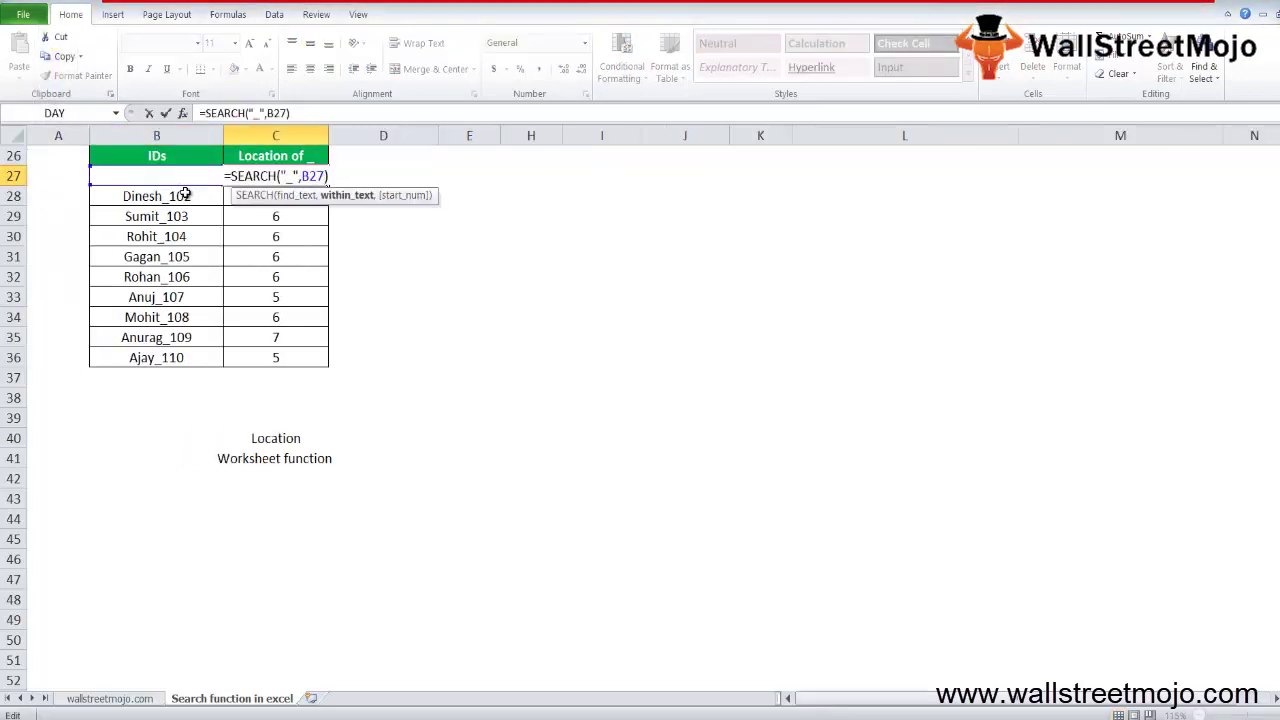
key(Left)
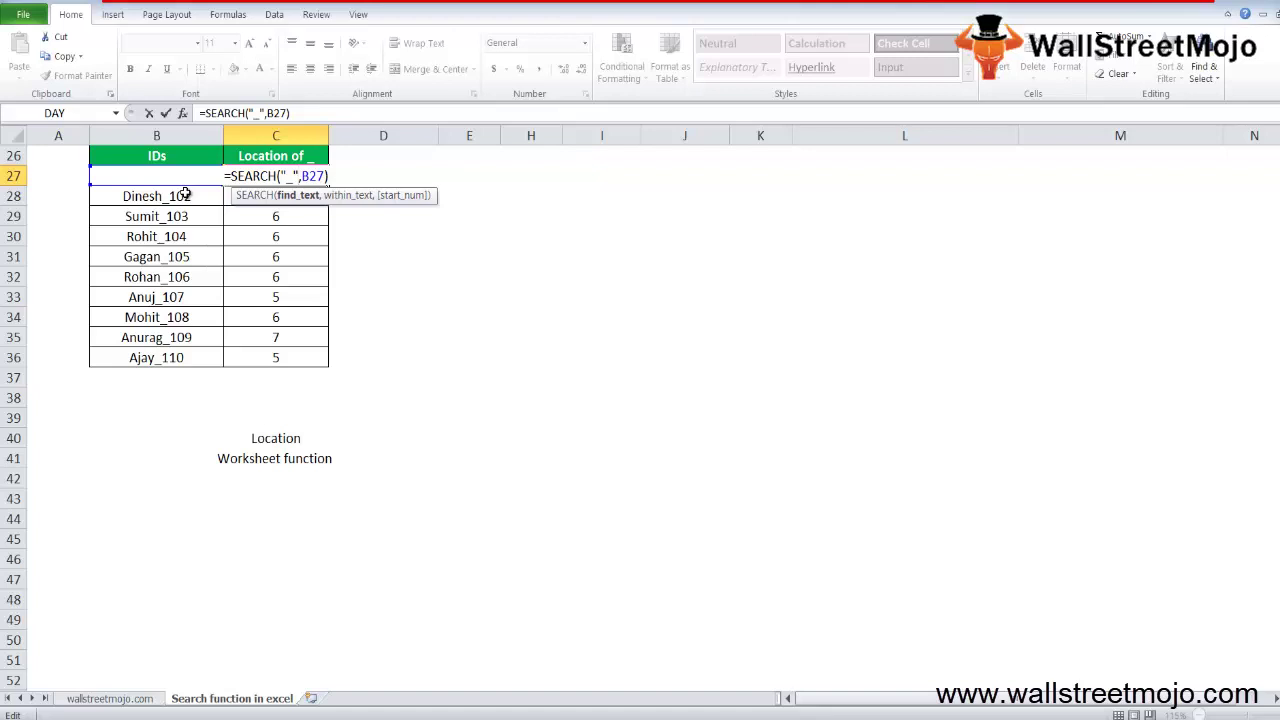
key(Right)
key(Right)
key(Delete)
text(6)
key(ctrl+Return)
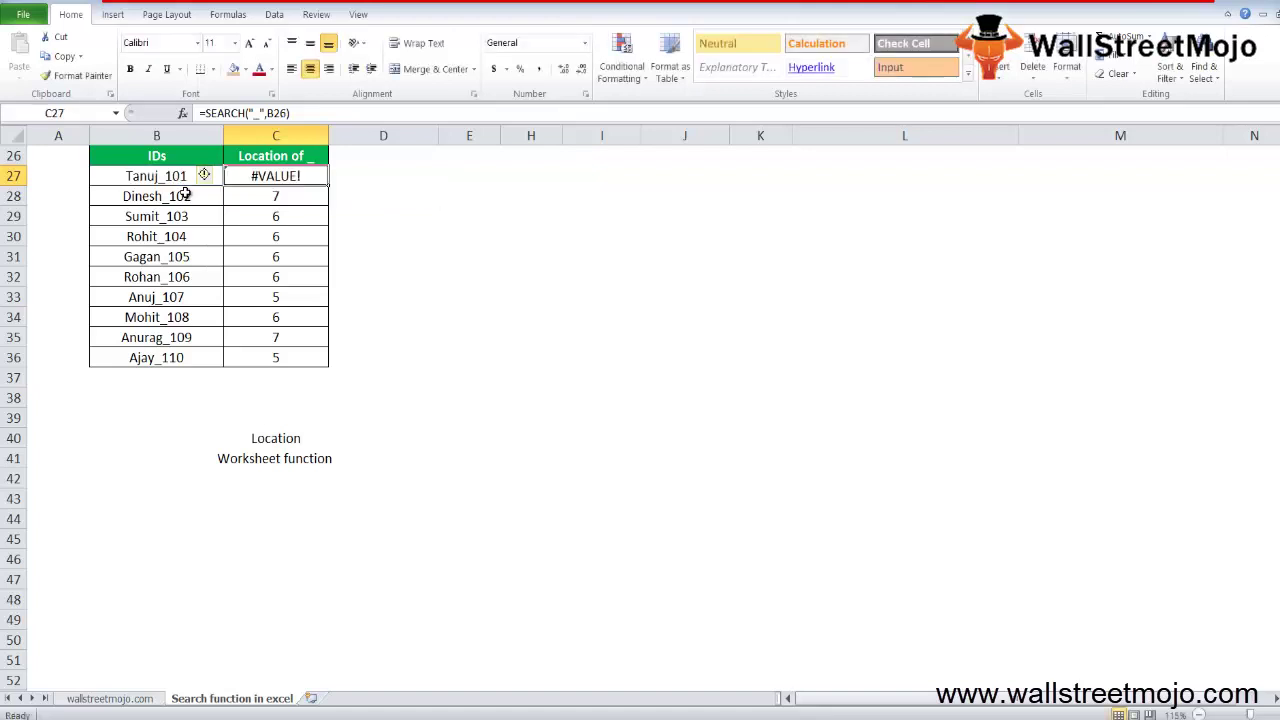
- Fill the edited formula down the remaining Location of _ results with Ctrl+D
key(shift+Down)
key(shift+Down)
key(shift+Down)
key(shift+Down)
key(ctrl+d)
key(Down)
key(Down)
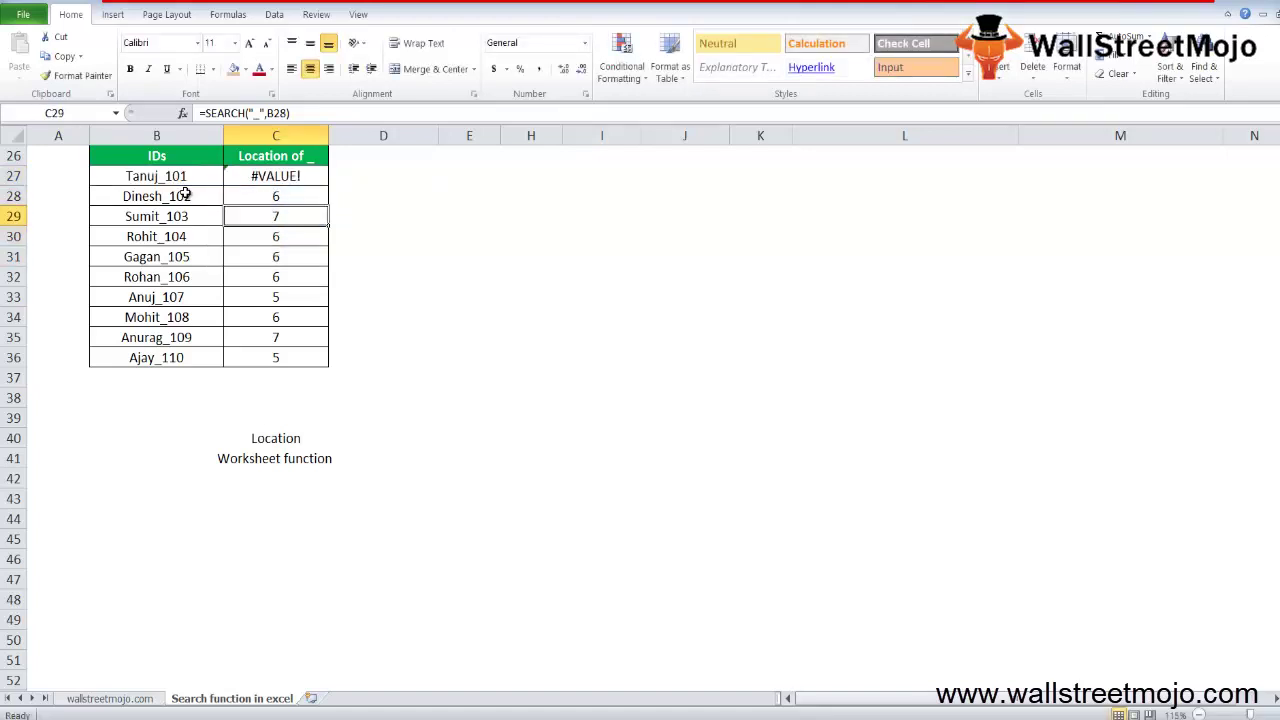